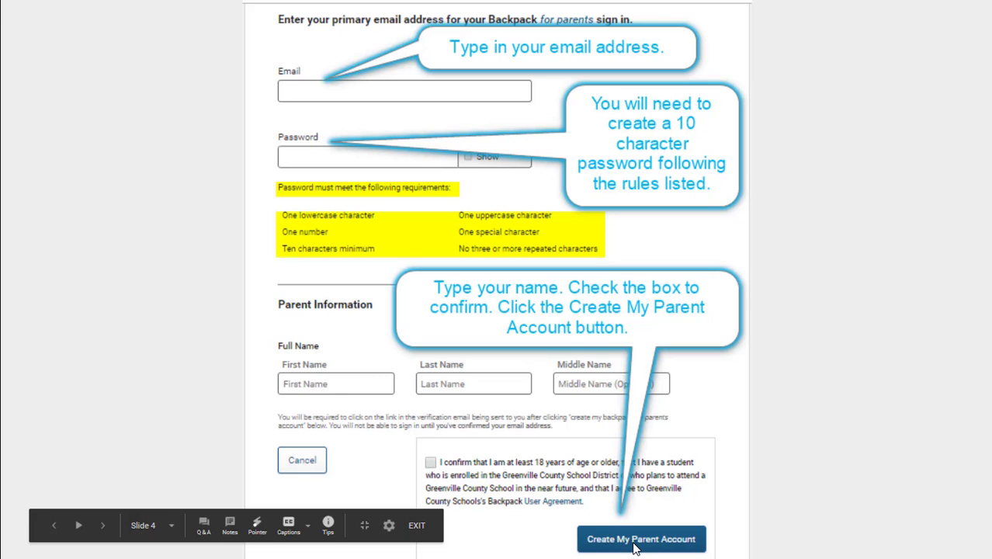
Advance the slideshow from Slide 4 to the email verification slide.
{"action": "left_click", "coordinate": [104, 525]}
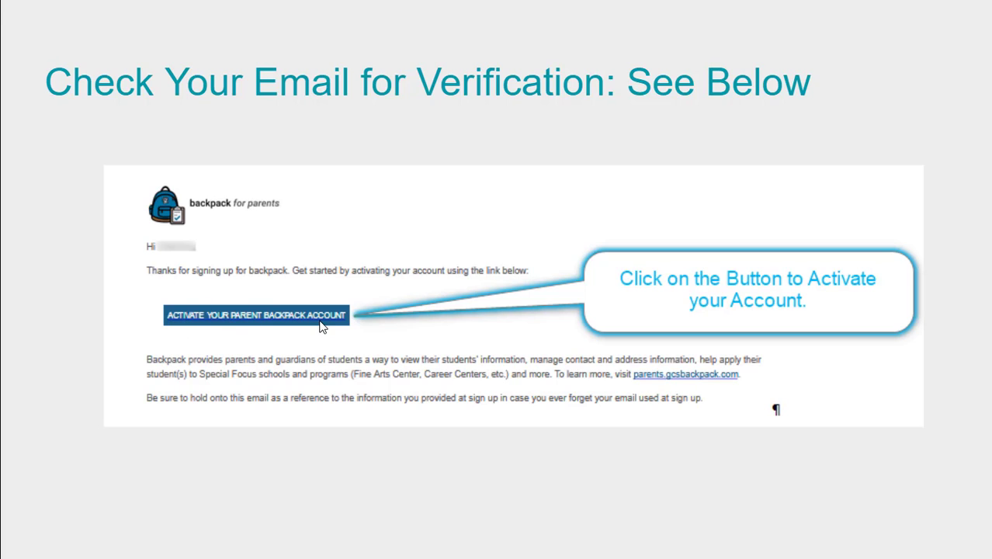
Advance the slideshow past the parent sign-in slide to Slide 7, the Backpack welcome page.
{"action": "mouse_move", "coordinate": [116, 466]}
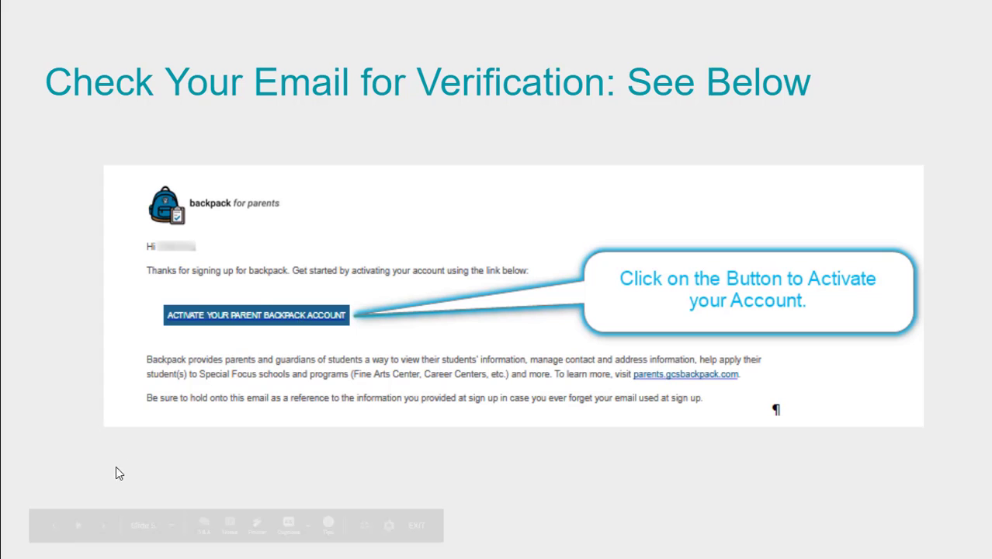
{"action": "left_click", "coordinate": [104, 527]}
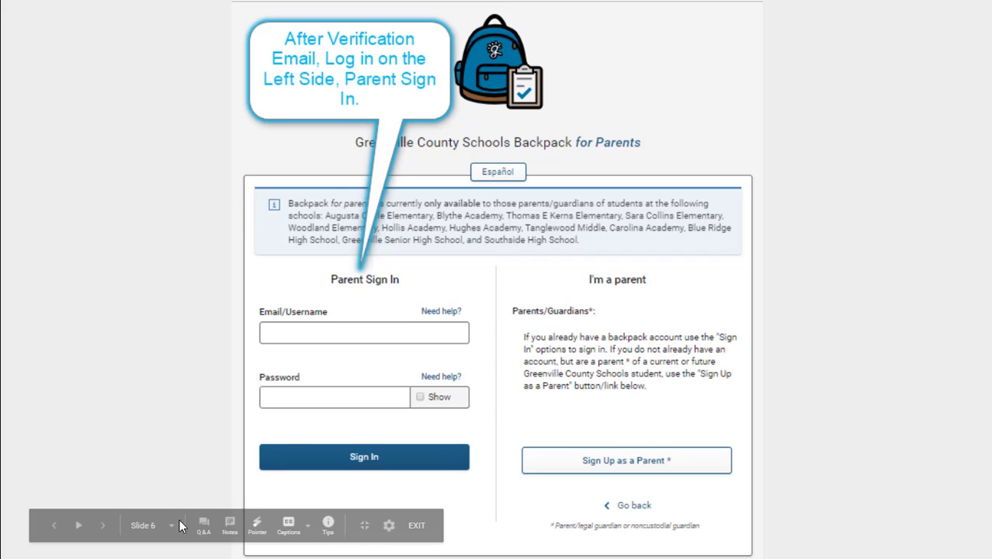
{"action": "left_click", "coordinate": [104, 527]}
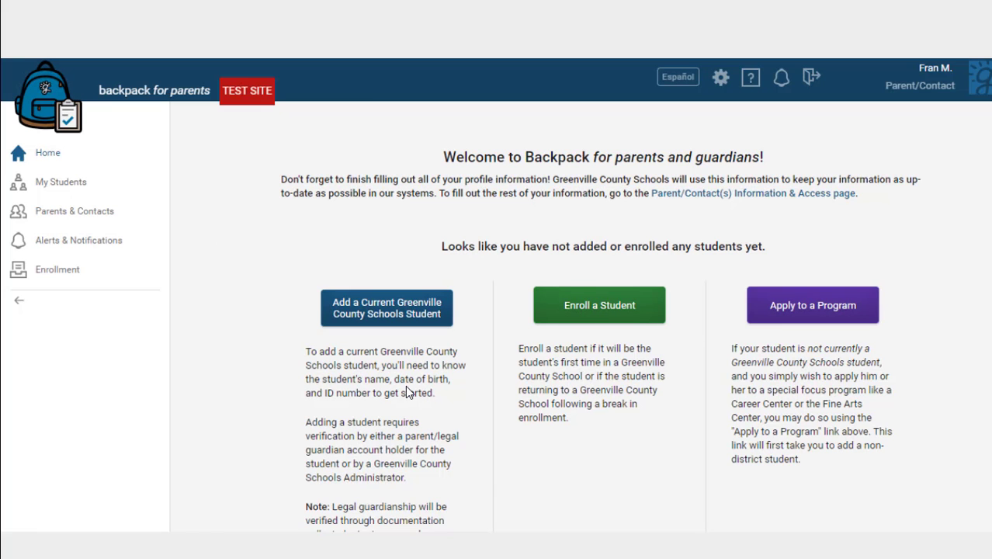
Leave the slideshow and sign in to Backpack with the saved parent username and password.
{"action": "left_click", "coordinate": [103, 527]}
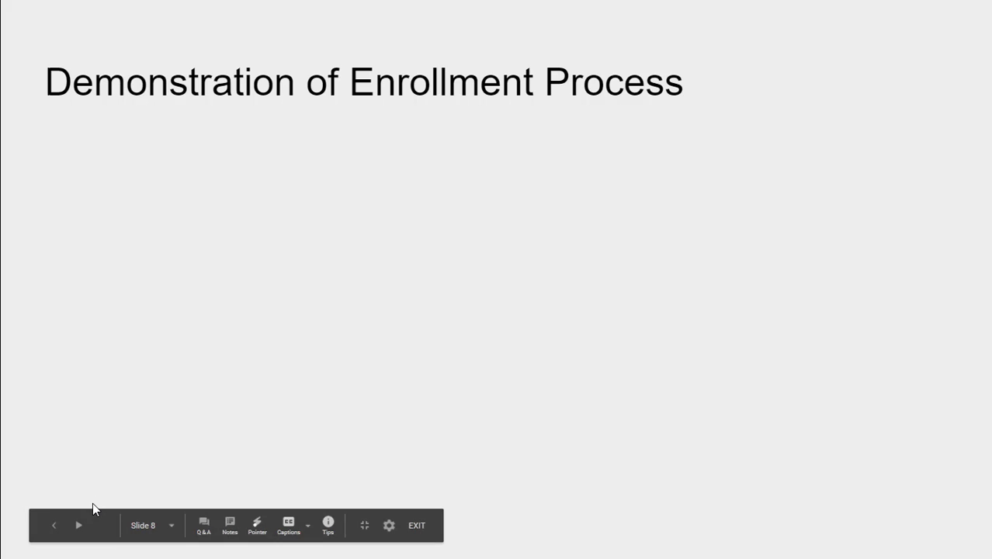
{"action": "key", "text": "Escape"}
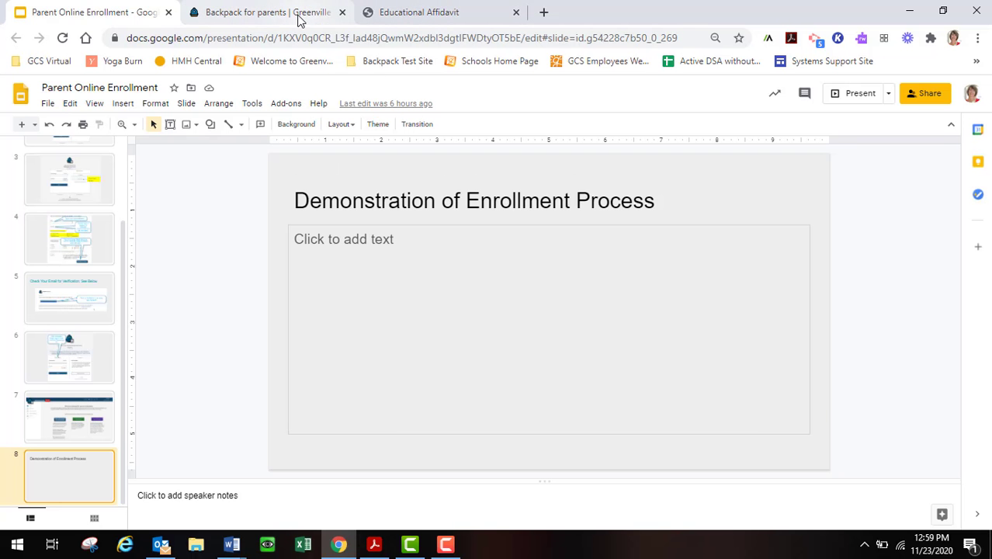
{"action": "left_click", "coordinate": [299, 16]}
{"action": "left_click", "coordinate": [285, 356]}
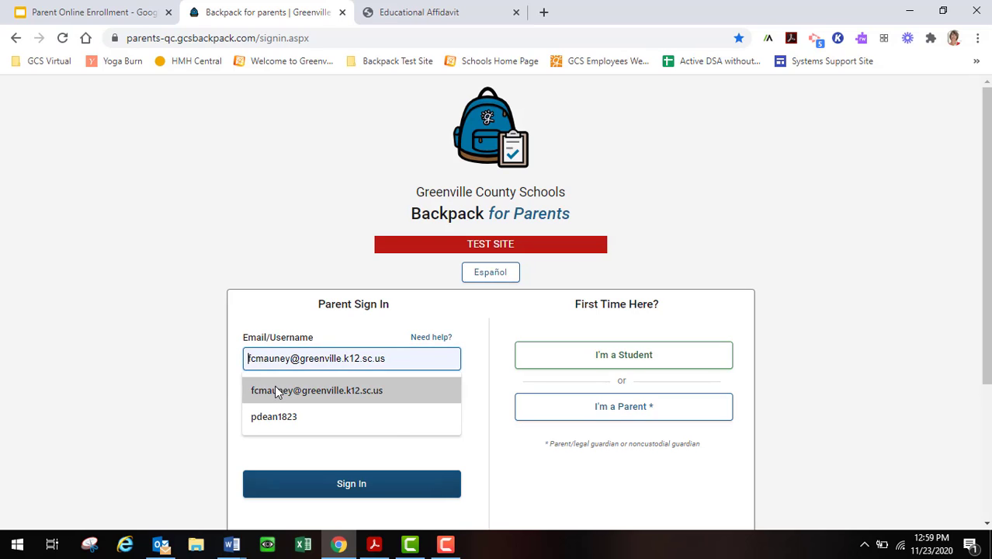
{"action": "left_click", "coordinate": [276, 389]}
{"action": "left_click", "coordinate": [274, 416]}
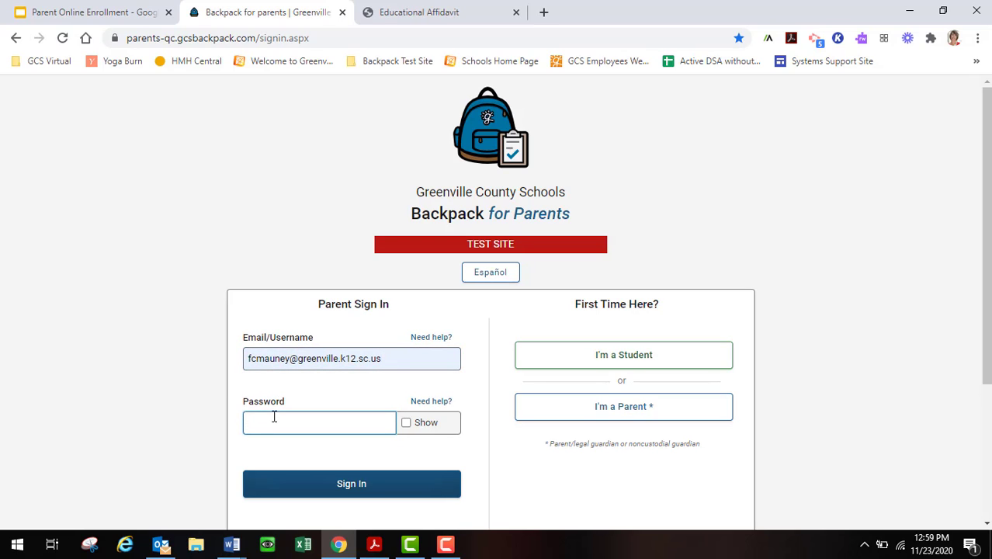
{"action": "type", "text": "•••••••••••"}
{"action": "left_click", "coordinate": [315, 481]}
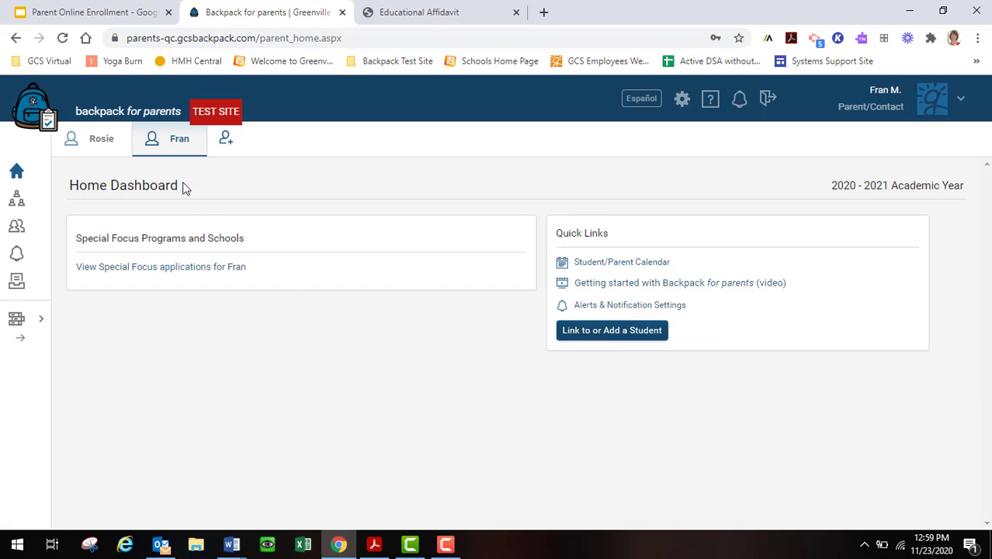
Go to adding a student and choose Enroll a Student.
{"action": "left_click", "coordinate": [105, 146]}
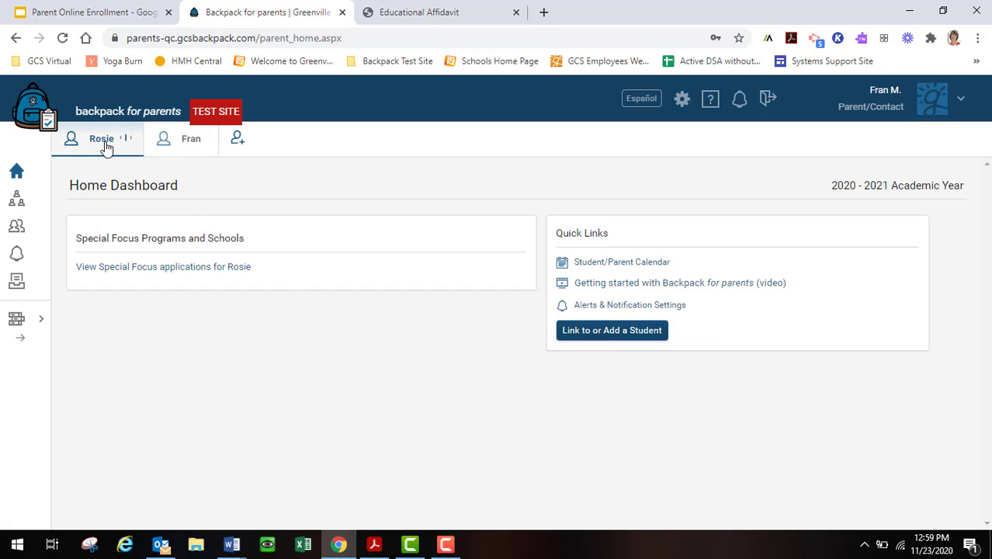
{"action": "left_click", "coordinate": [224, 145]}
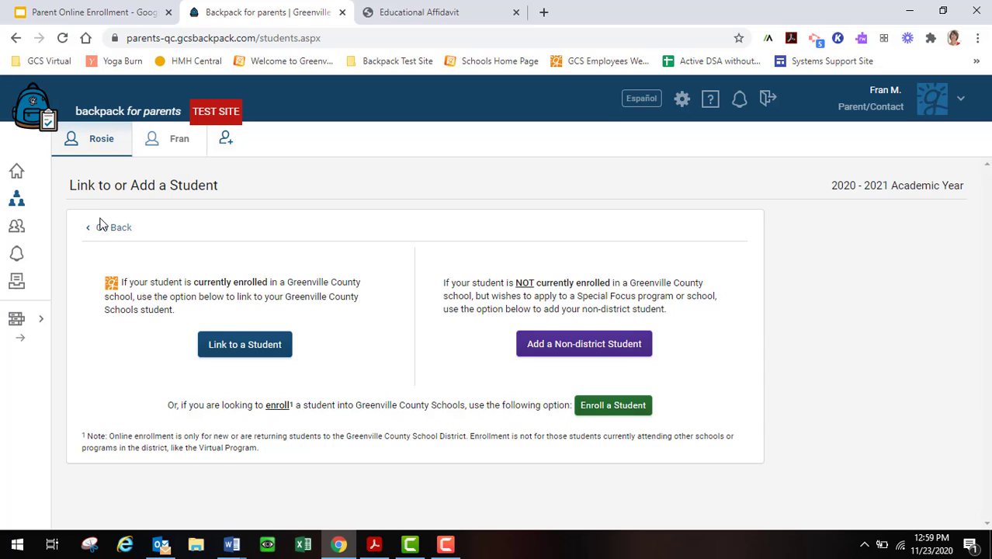
{"action": "left_click", "coordinate": [591, 408]}
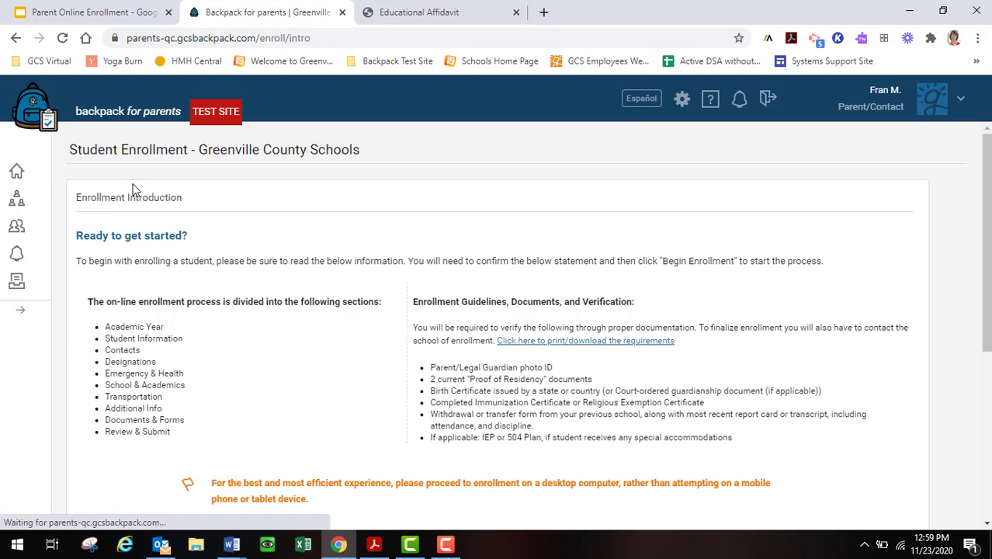
{"action": "left_click", "coordinate": [85, 12]}
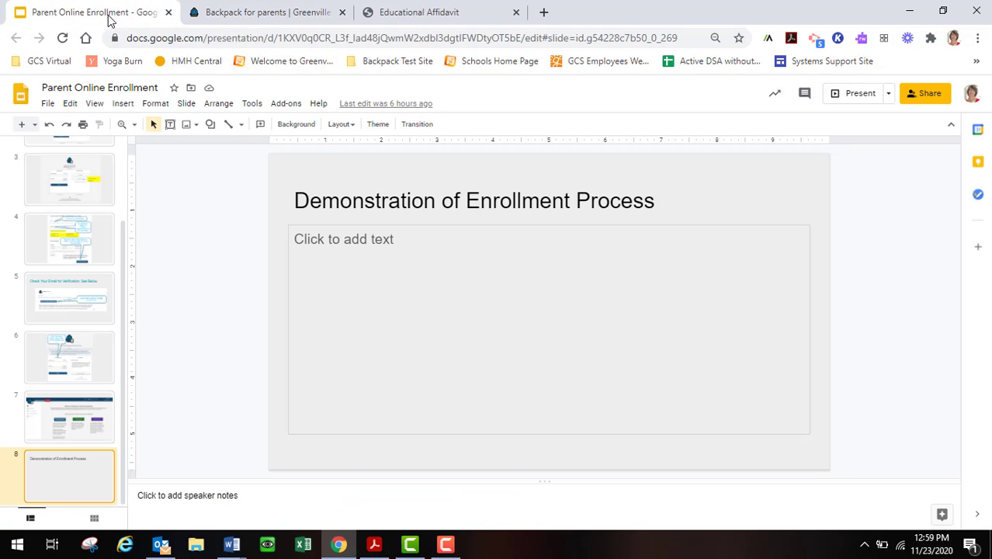
{"action": "left_click", "coordinate": [70, 419]}
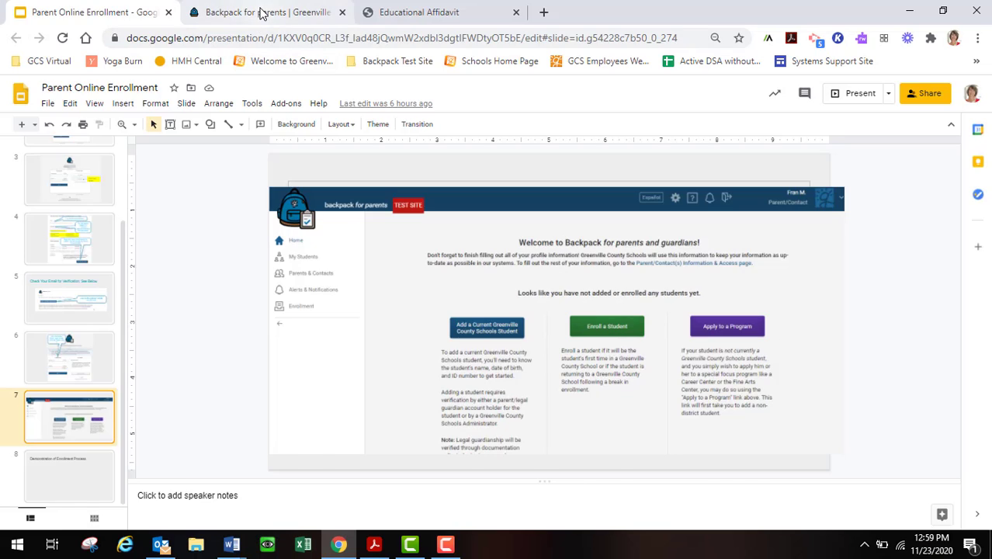
{"action": "left_click", "coordinate": [259, 12]}
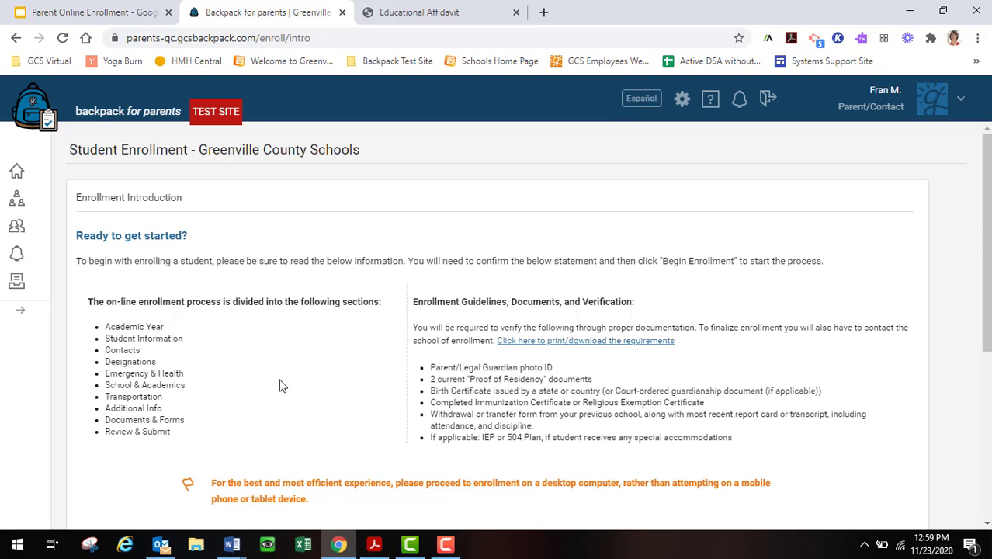
At the bottom of the introduction page, tick the parent/legal guardian attestation checkbox.
{"action": "scroll", "coordinate": [282, 385], "scroll_direction": "down", "scroll_amount": 1}
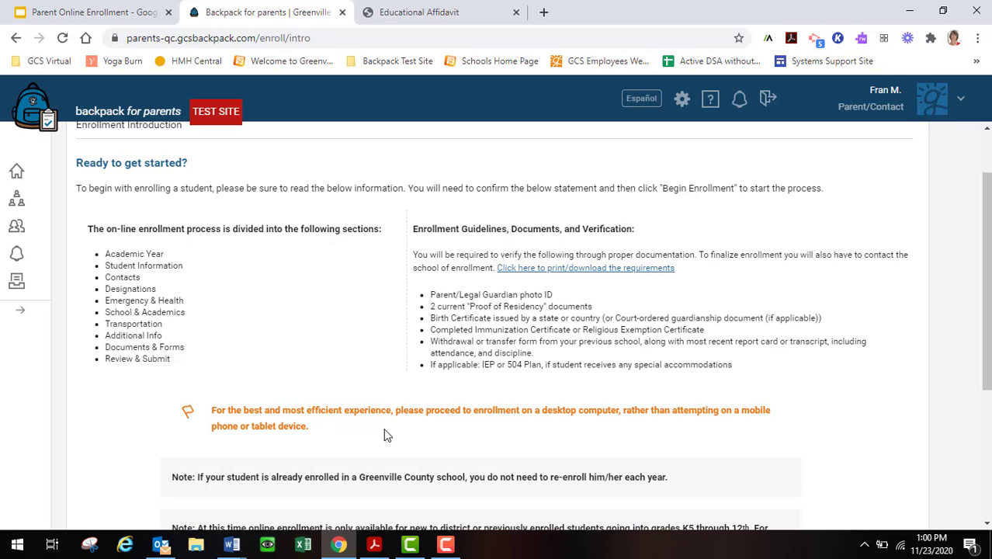
{"action": "scroll", "coordinate": [380, 432], "scroll_direction": "down", "scroll_amount": 3}
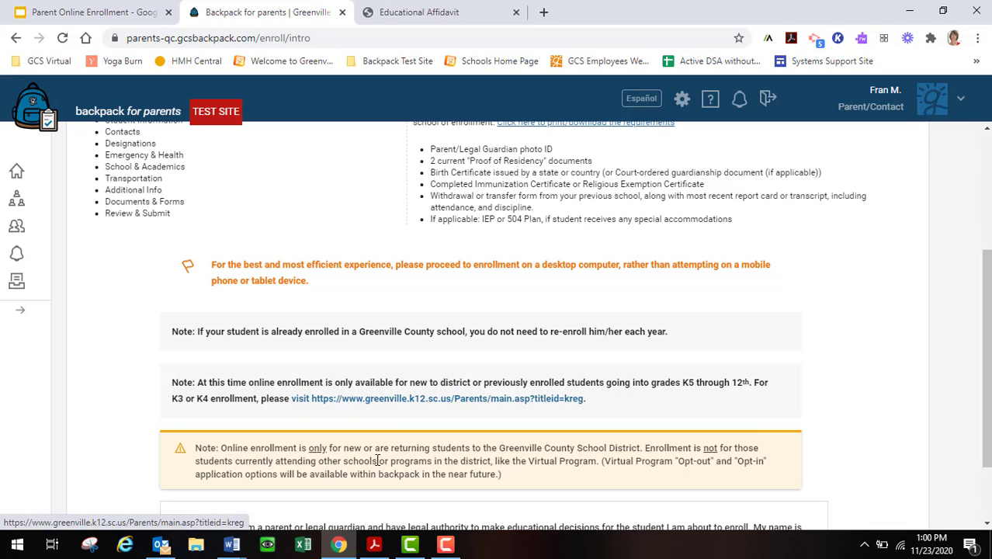
{"action": "scroll", "coordinate": [326, 411], "scroll_direction": "down", "scroll_amount": 1}
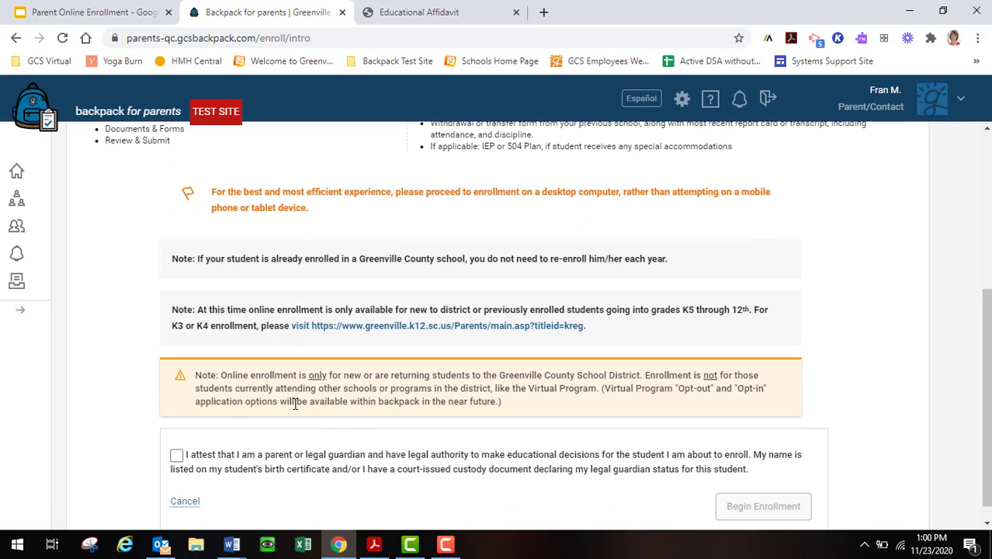
{"action": "scroll", "coordinate": [285, 422], "scroll_direction": "down", "scroll_amount": 1}
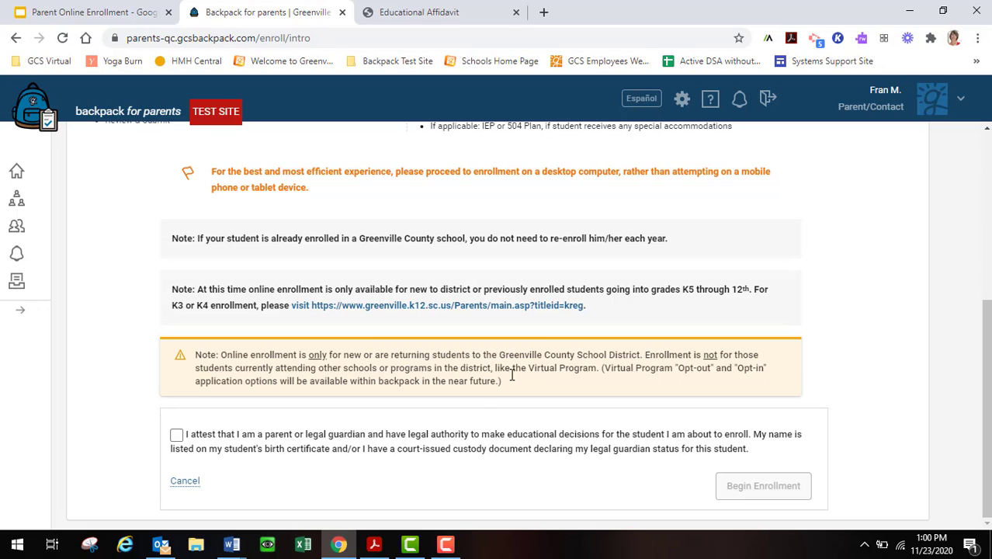
{"action": "left_click", "coordinate": [177, 436]}
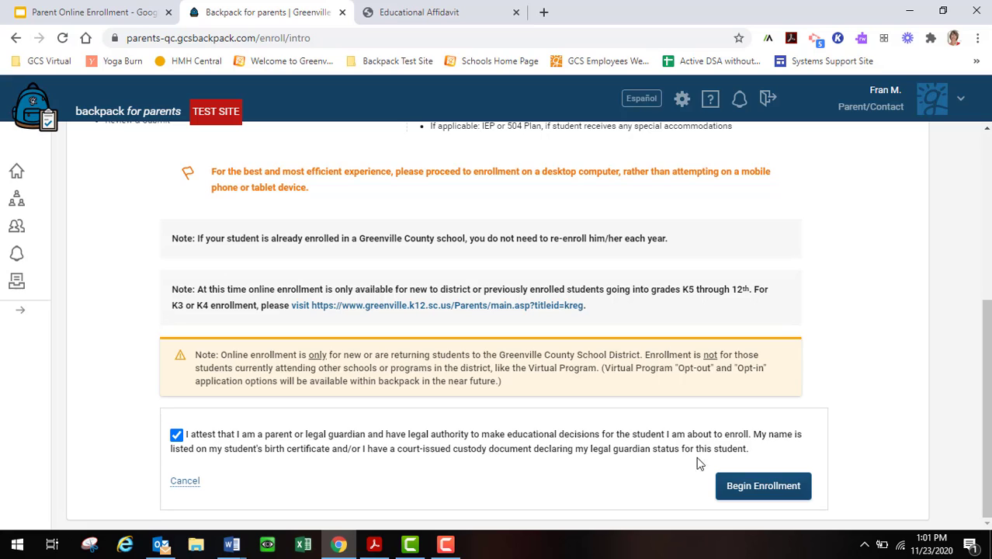
Begin the enrollment for the 2020 - 2021 academic year.
{"action": "left_click", "coordinate": [753, 486]}
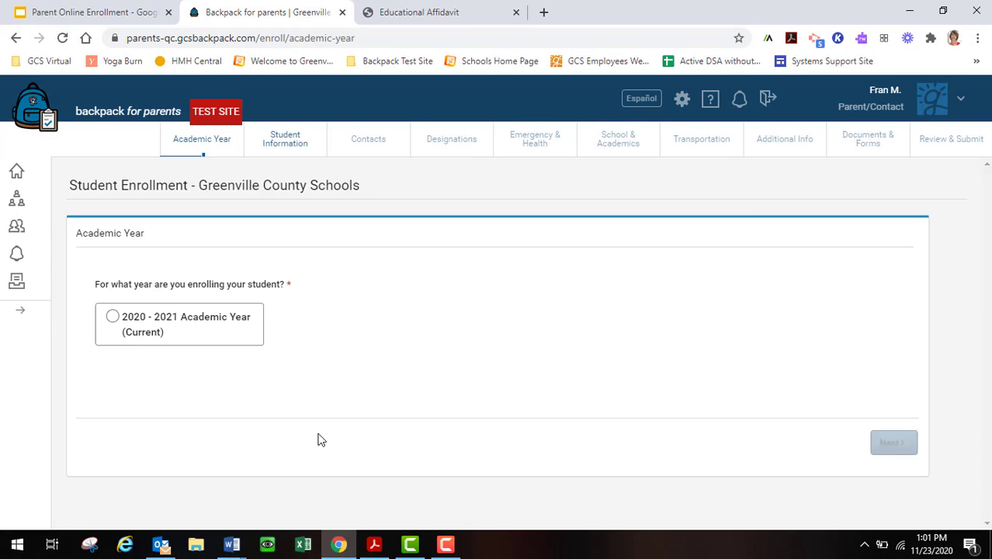
{"action": "left_click", "coordinate": [113, 320]}
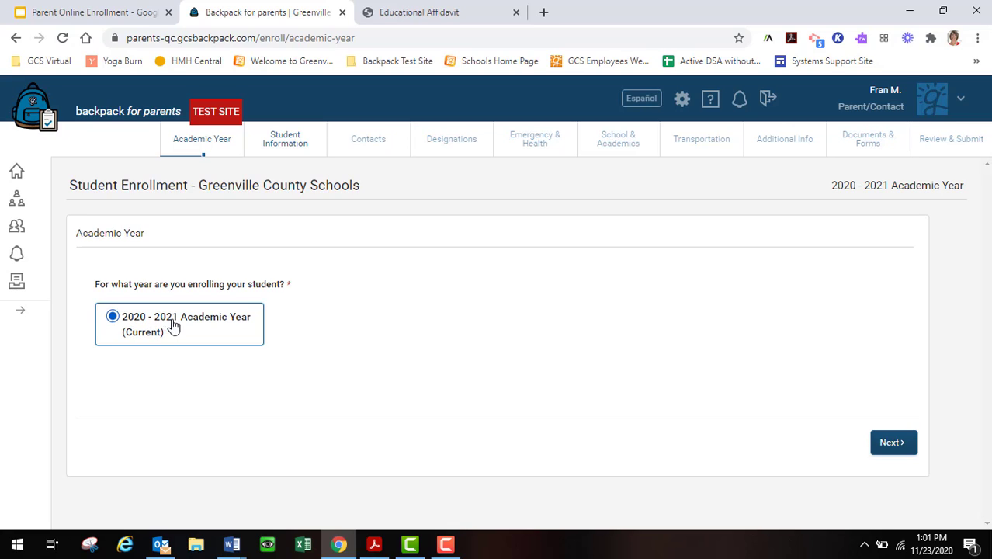
{"action": "left_click", "coordinate": [891, 443]}
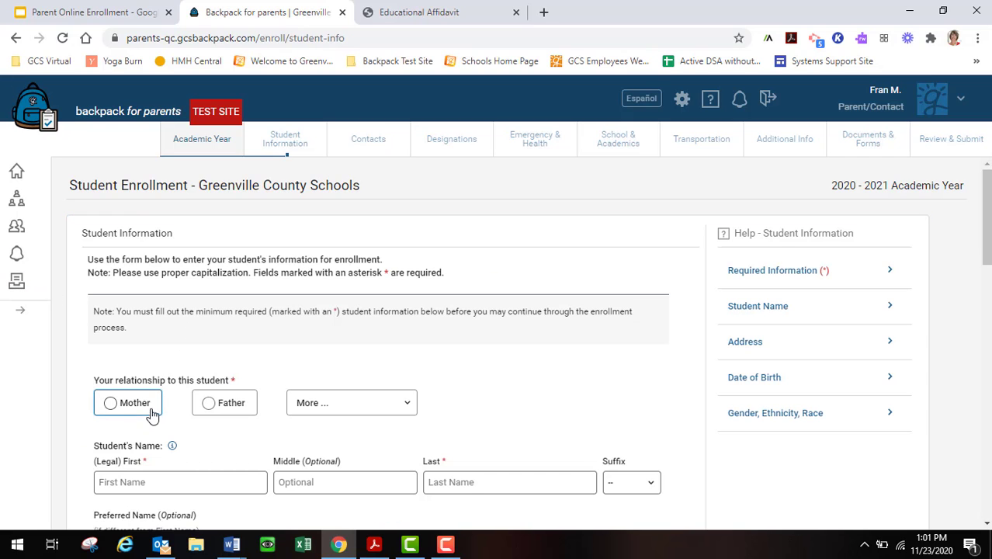
Set the relationship to Mother and enter the student's first and last name.
{"action": "left_click", "coordinate": [110, 402]}
{"action": "left_click", "coordinate": [157, 483]}
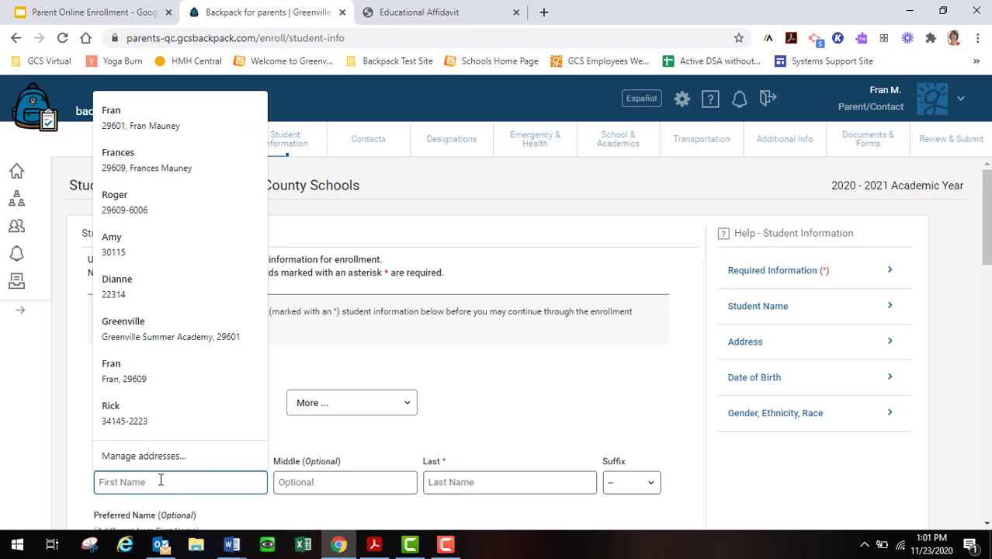
{"action": "left_click", "coordinate": [465, 481]}
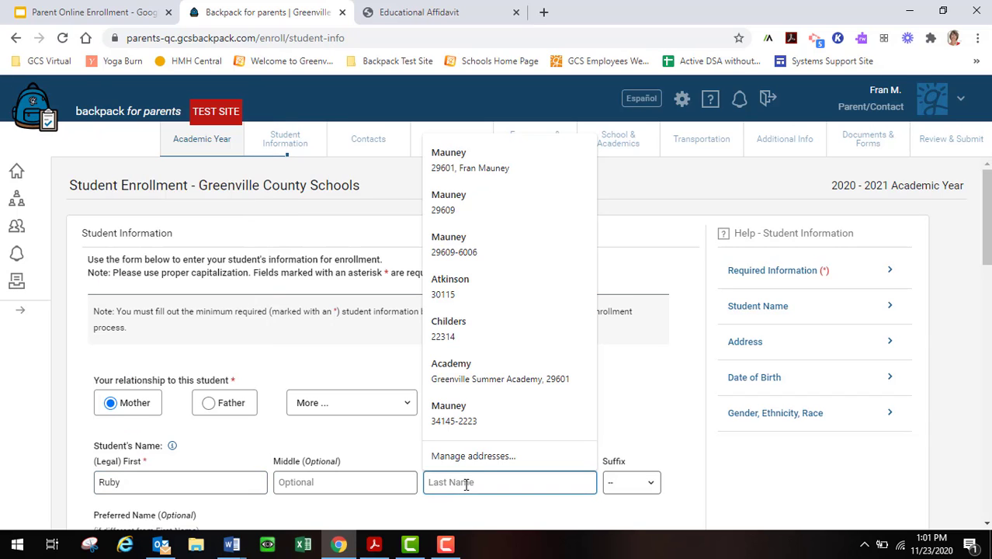
{"action": "scroll", "coordinate": [362, 487], "scroll_direction": "down", "scroll_amount": 4}
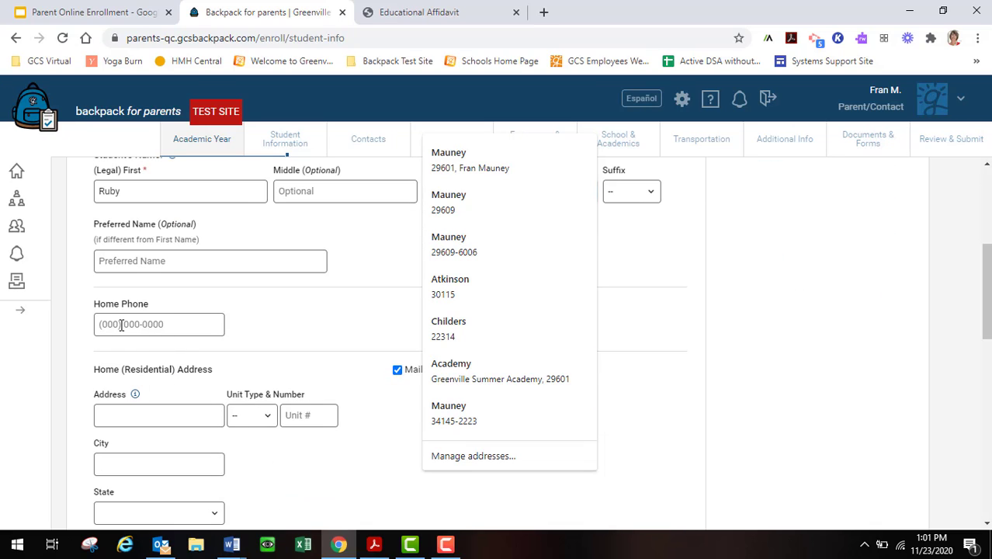
Enter the home phone number and pick the suggested residential address.
{"action": "left_click", "coordinate": [121, 325]}
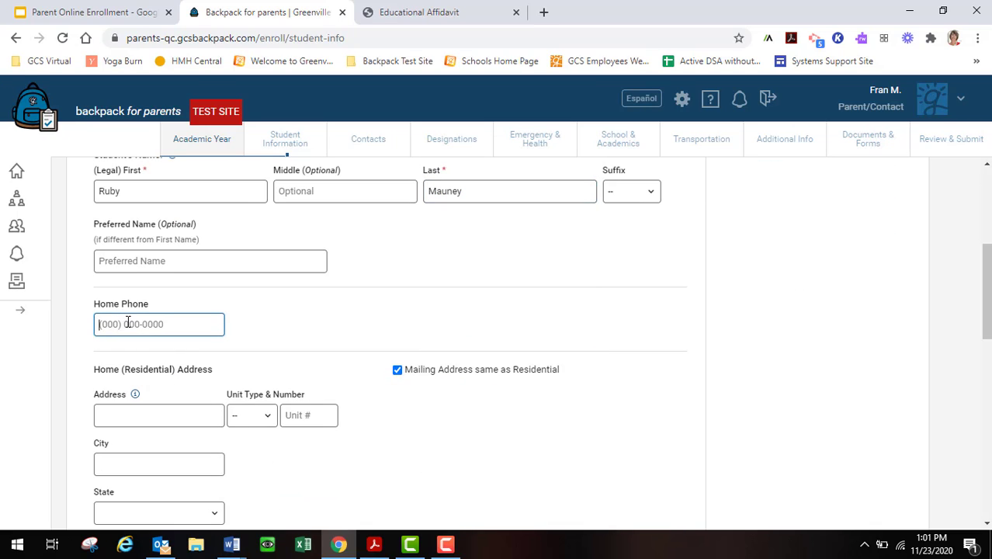
{"action": "left_click", "coordinate": [105, 414]}
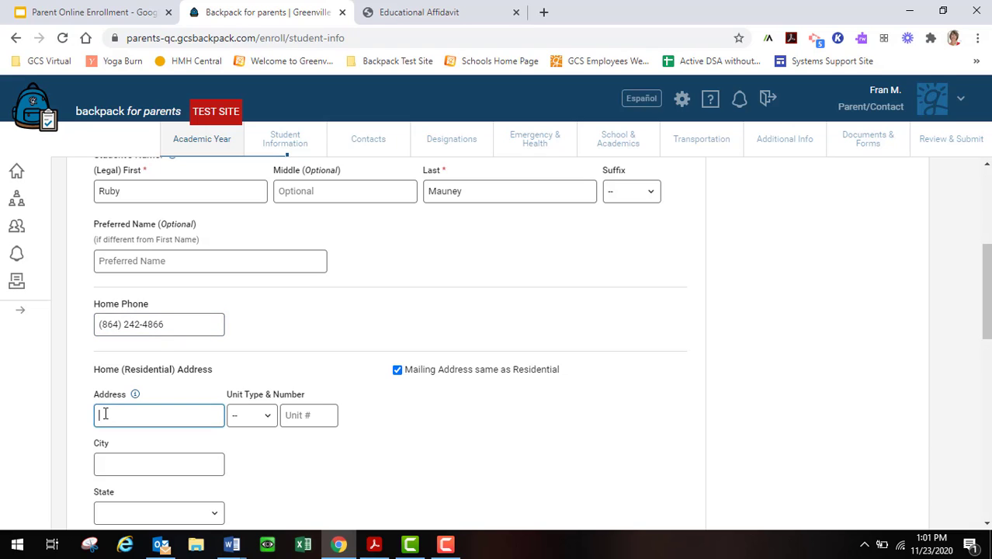
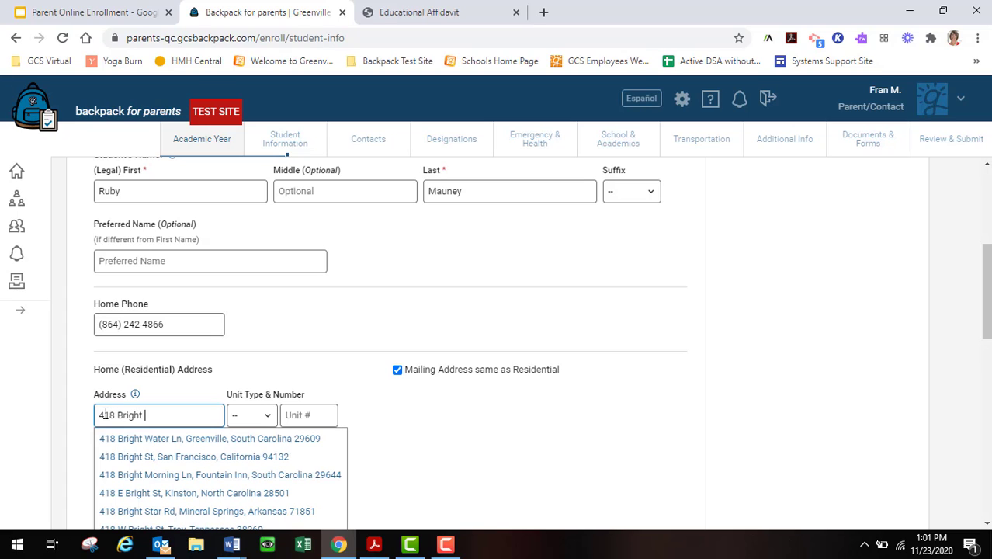
{"action": "left_click", "coordinate": [104, 437]}
{"action": "scroll", "coordinate": [201, 439], "scroll_direction": "down", "scroll_amount": 2}
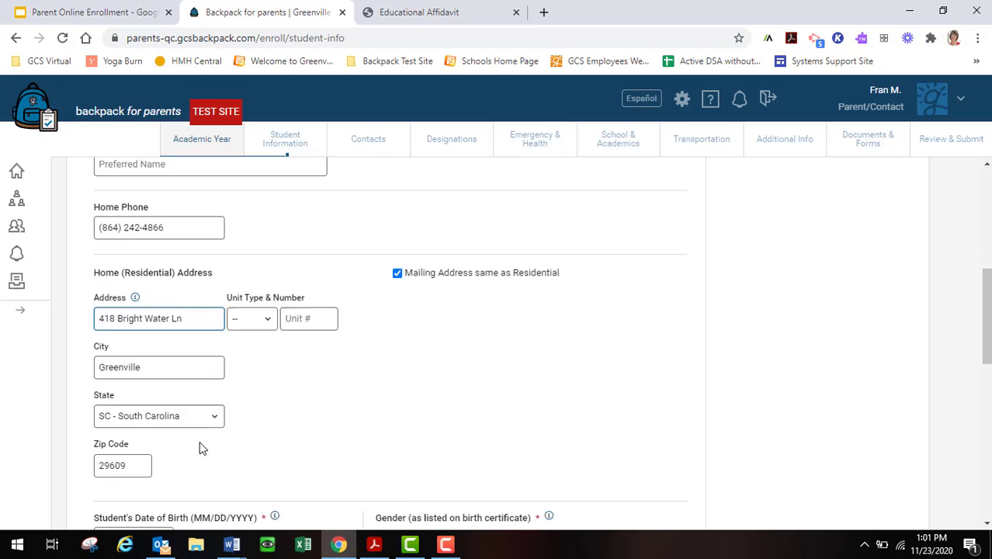
{"action": "scroll", "coordinate": [196, 410], "scroll_direction": "down", "scroll_amount": 2}
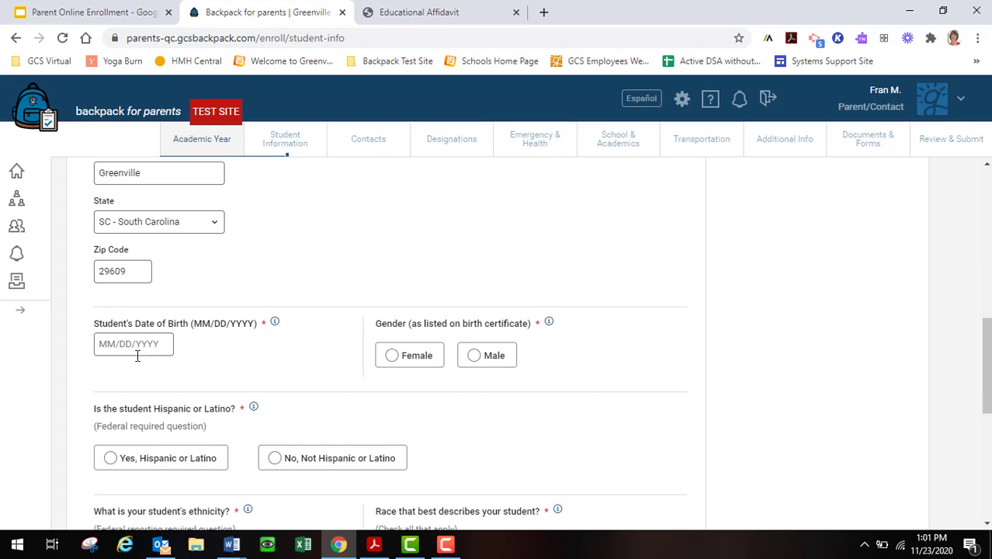
{"action": "left_click", "coordinate": [115, 344]}
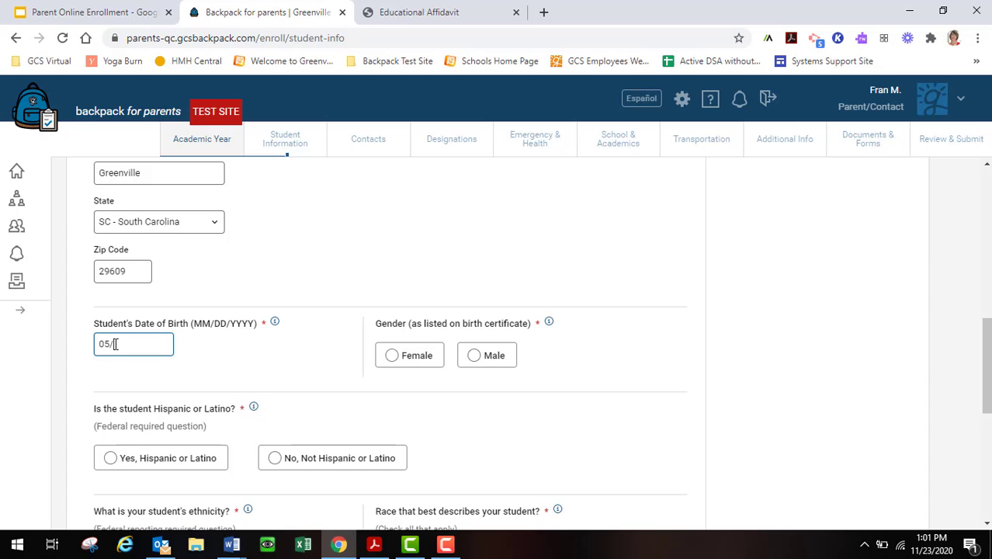
{"action": "left_click", "coordinate": [118, 343]}
{"action": "key", "text": "BackSpace"}
{"action": "type", "text": "3"}
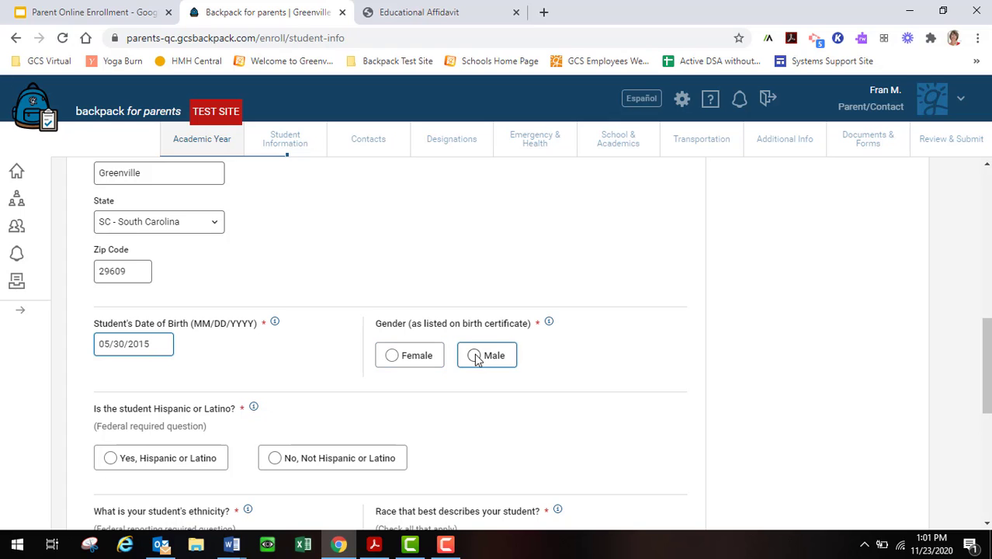
Record the student as Female, not Hispanic, and Black or African American.
{"action": "left_click", "coordinate": [390, 355]}
{"action": "scroll", "coordinate": [219, 374], "scroll_direction": "down", "scroll_amount": 2}
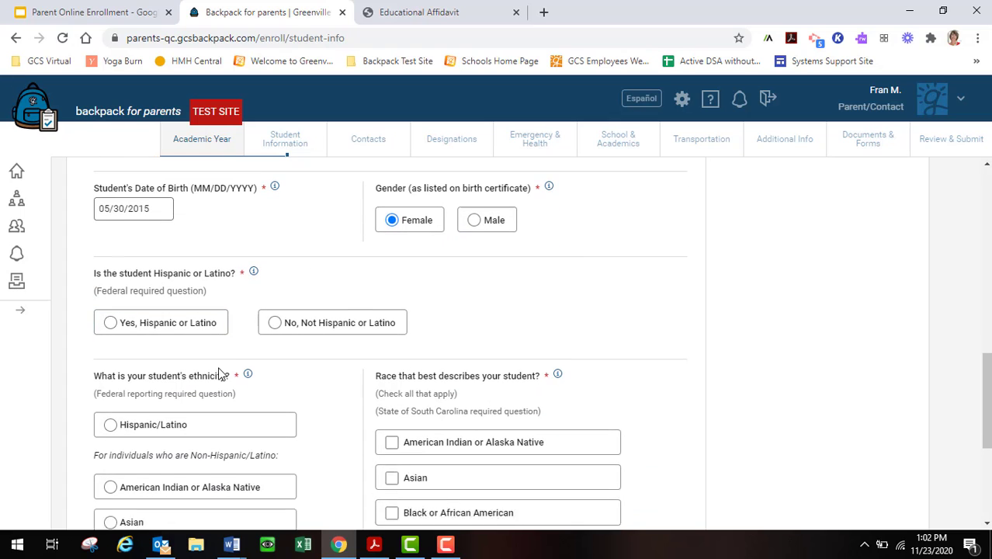
{"action": "left_click", "coordinate": [280, 315]}
{"action": "scroll", "coordinate": [206, 407], "scroll_direction": "down", "scroll_amount": 2}
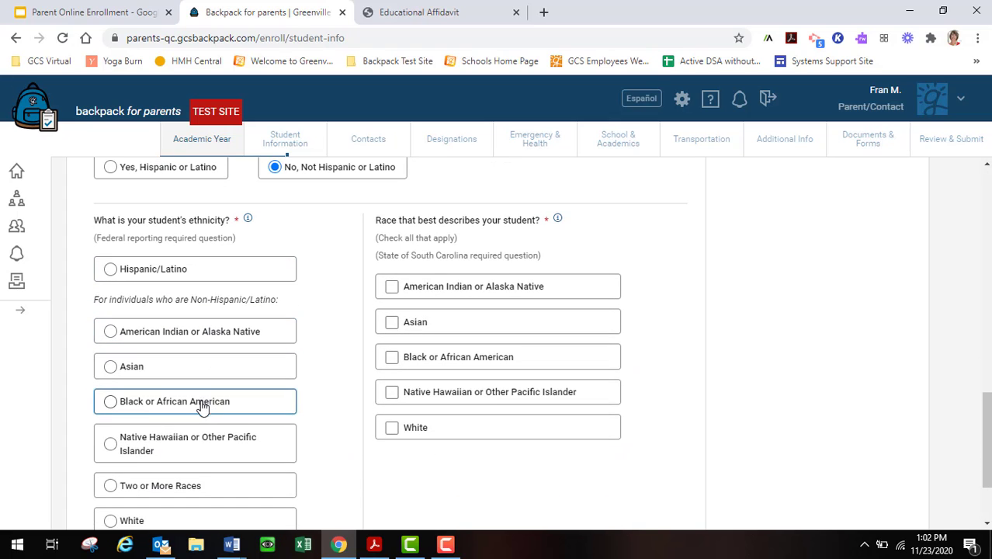
{"action": "left_click", "coordinate": [112, 405]}
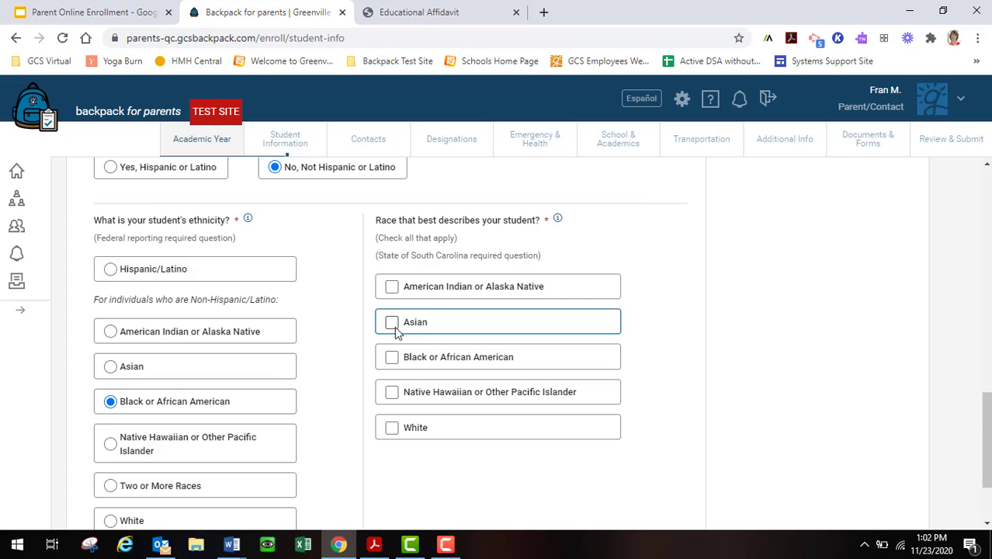
{"action": "left_click", "coordinate": [392, 359]}
{"action": "scroll", "coordinate": [458, 362], "scroll_direction": "down", "scroll_amount": 1}
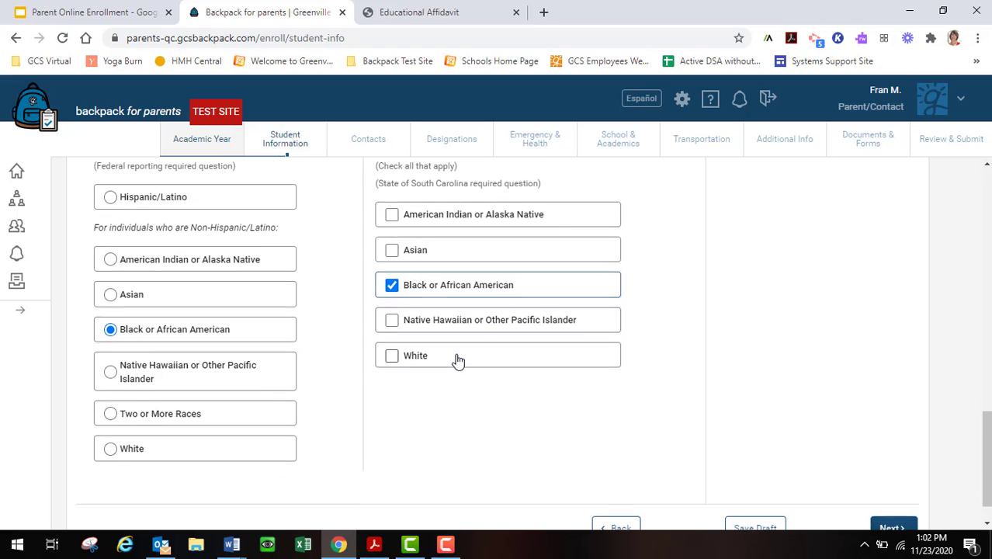
{"action": "scroll", "coordinate": [458, 361], "scroll_direction": "down", "scroll_amount": 1}
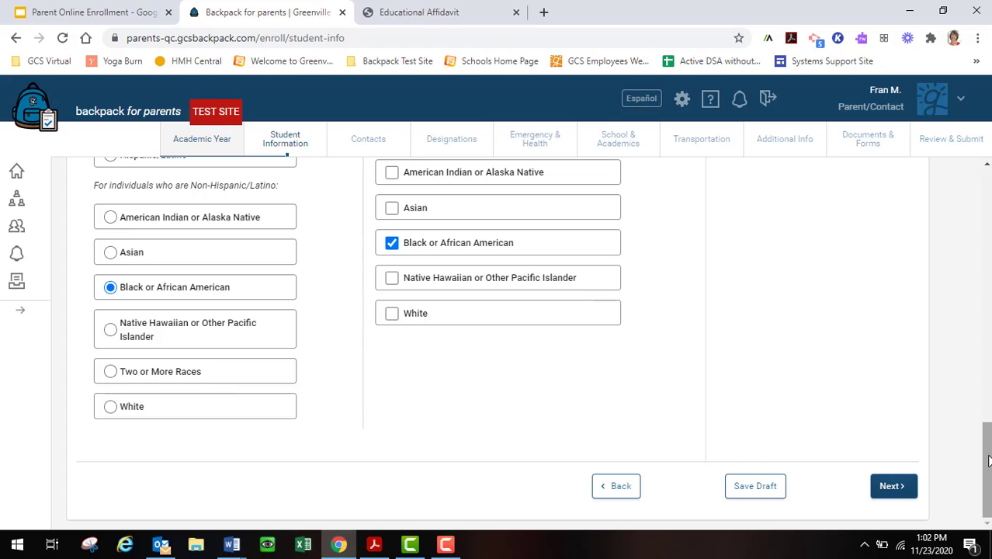
Save the student information, then scroll through the mother's contact form and save it.
{"action": "left_click", "coordinate": [893, 486]}
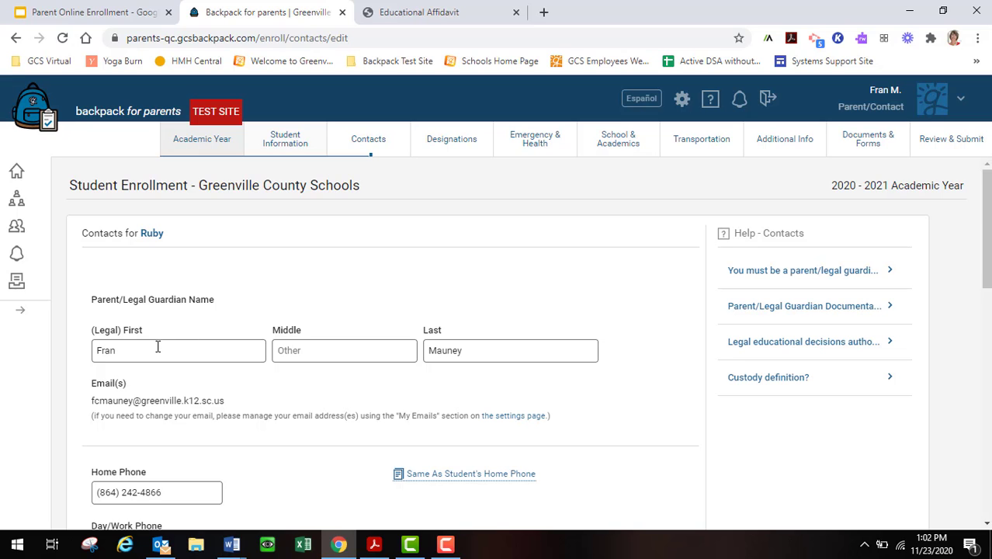
{"action": "scroll", "coordinate": [157, 346], "scroll_direction": "down", "scroll_amount": 2}
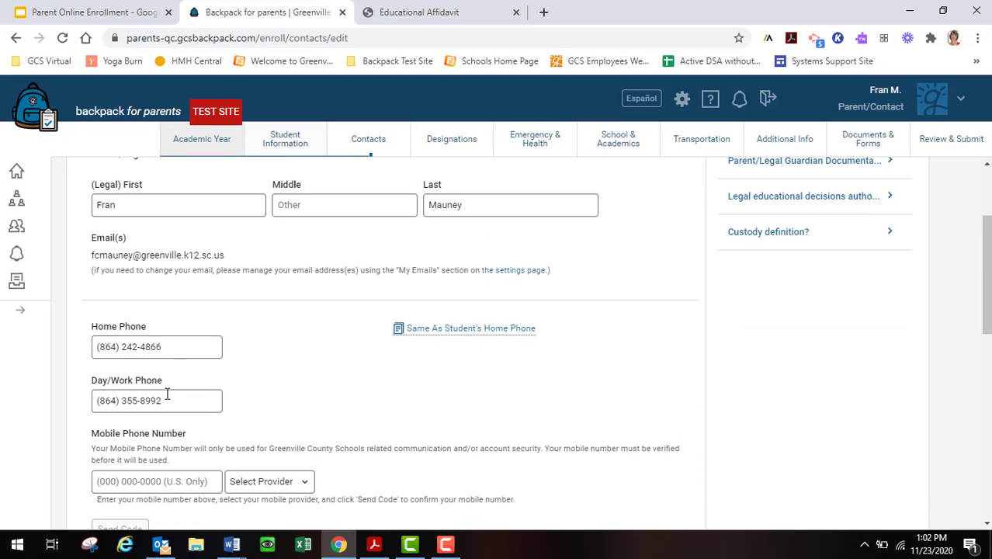
{"action": "scroll", "coordinate": [167, 394], "scroll_direction": "down", "scroll_amount": 1}
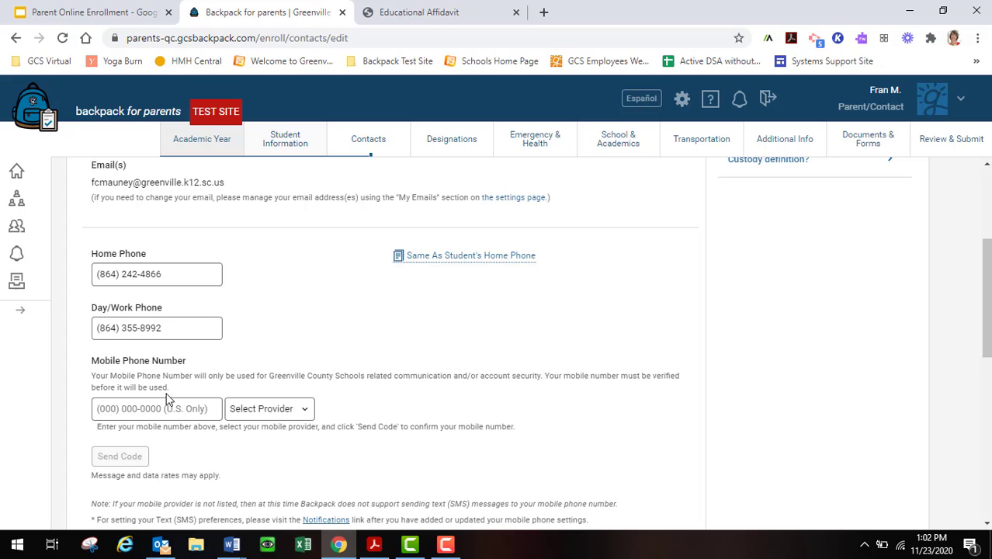
{"action": "scroll", "coordinate": [166, 396], "scroll_direction": "down", "scroll_amount": 1}
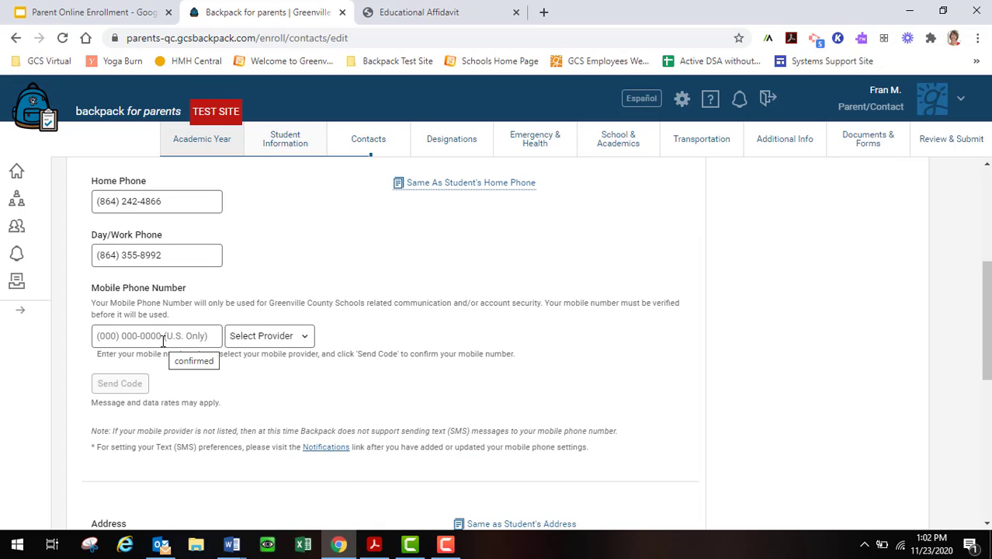
{"action": "scroll", "coordinate": [250, 371], "scroll_direction": "down", "scroll_amount": 2}
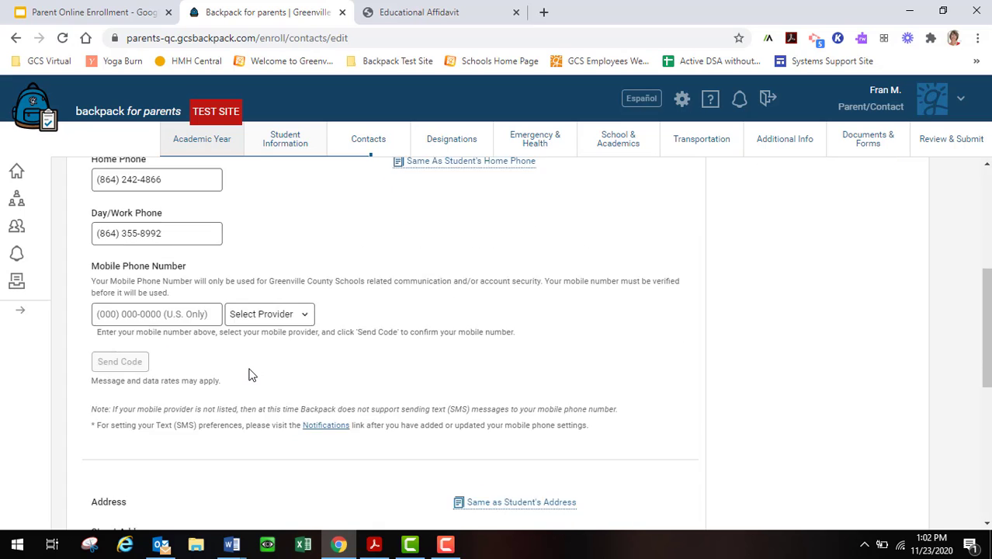
{"action": "scroll", "coordinate": [176, 334], "scroll_direction": "down", "scroll_amount": 4}
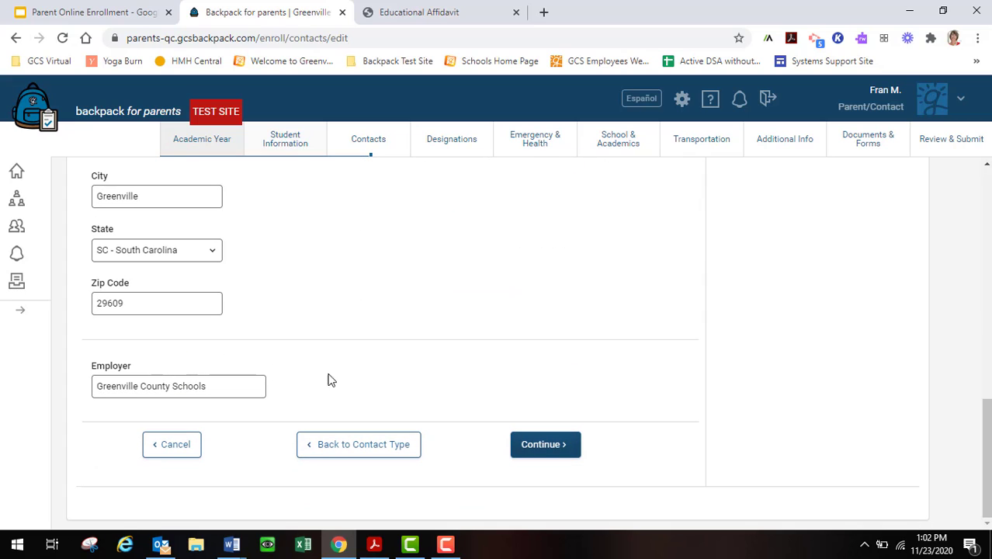
{"action": "left_click", "coordinate": [552, 453]}
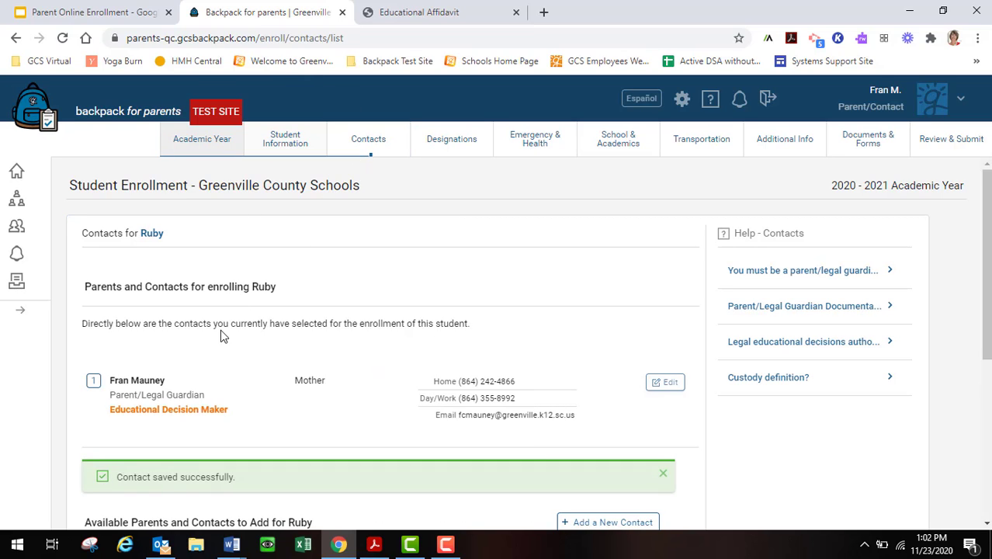
Scroll through the Contacts list and continue to the Designations step.
{"action": "scroll", "coordinate": [217, 342], "scroll_direction": "down", "scroll_amount": 1}
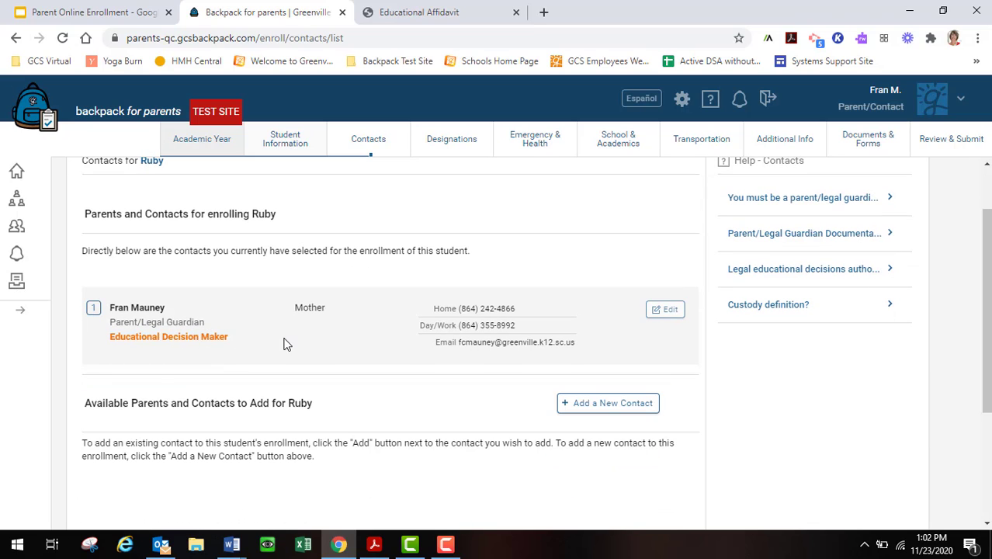
{"action": "scroll", "coordinate": [286, 344], "scroll_direction": "down", "scroll_amount": 1}
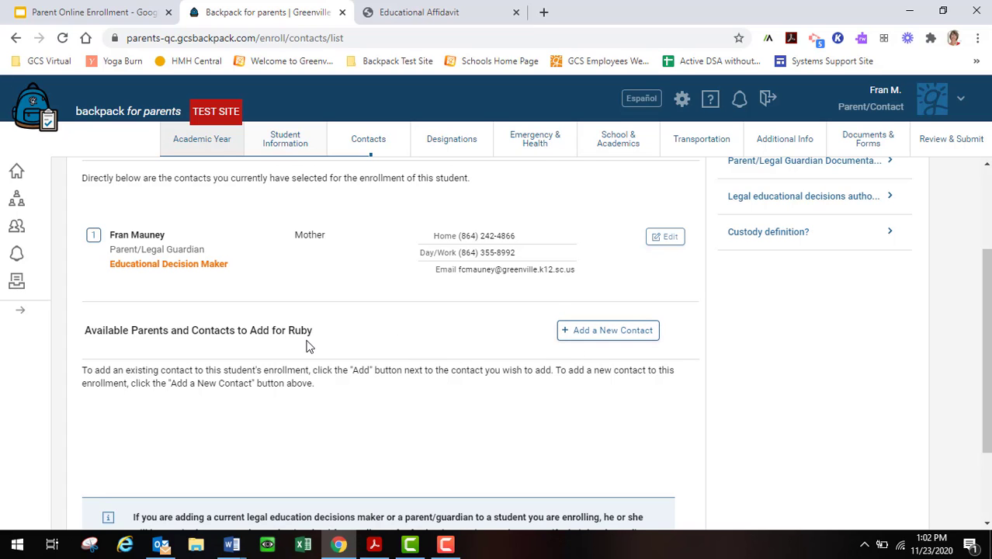
{"action": "scroll", "coordinate": [308, 345], "scroll_direction": "down", "scroll_amount": 2}
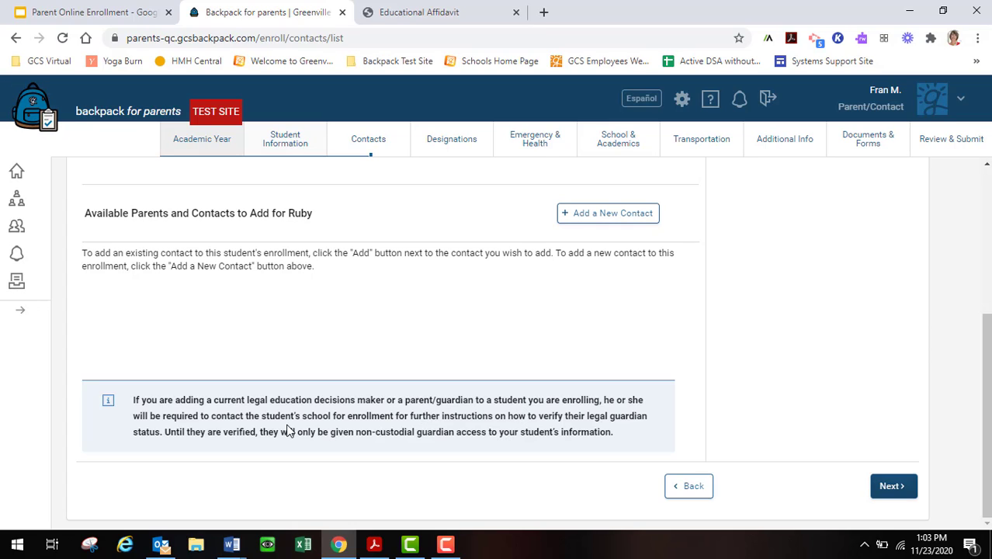
{"action": "left_click", "coordinate": [888, 484]}
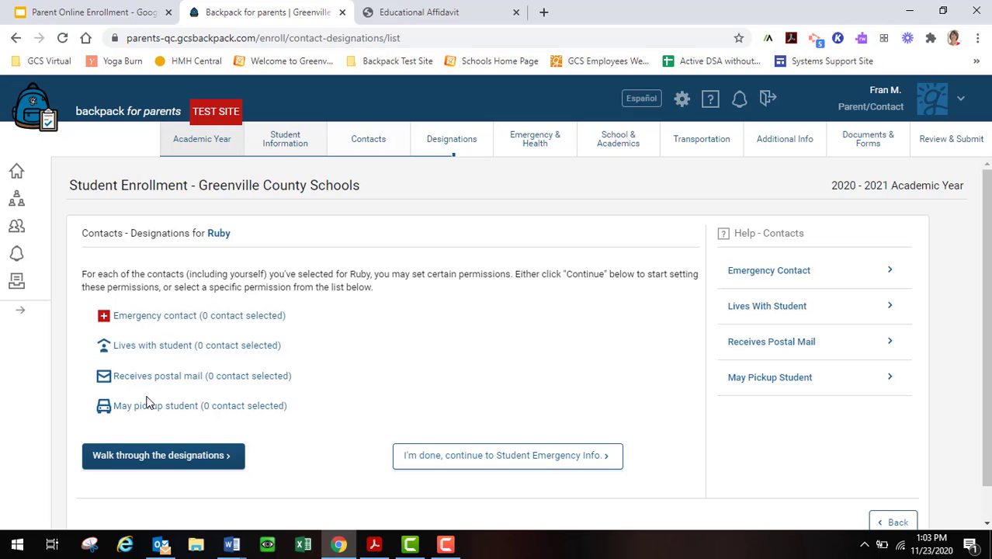
Tick the mother on the Emergency Contact, Lives With, Postal Mail and May Pickup pages.
{"action": "left_click", "coordinate": [148, 316]}
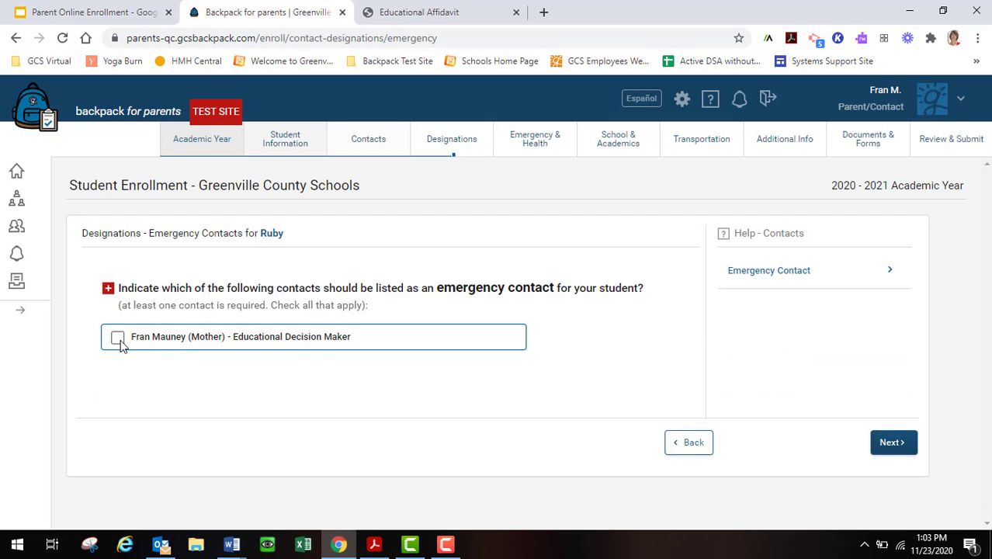
{"action": "left_click", "coordinate": [117, 337]}
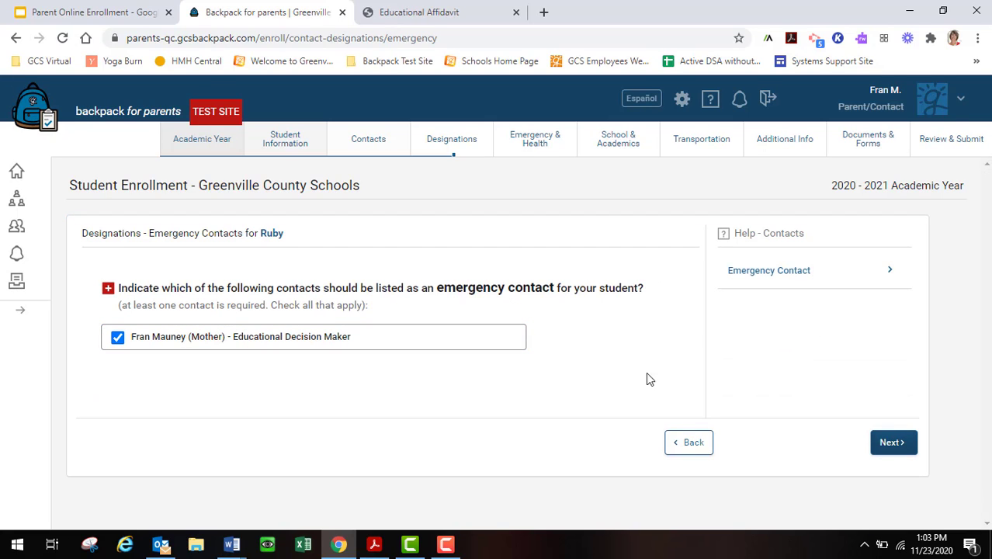
{"action": "left_click", "coordinate": [873, 434]}
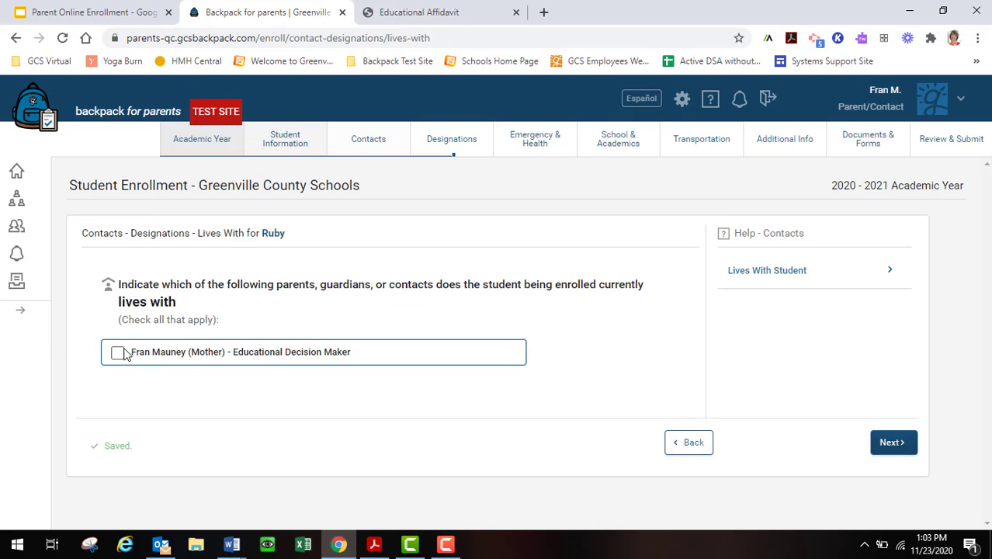
{"action": "left_click", "coordinate": [115, 353]}
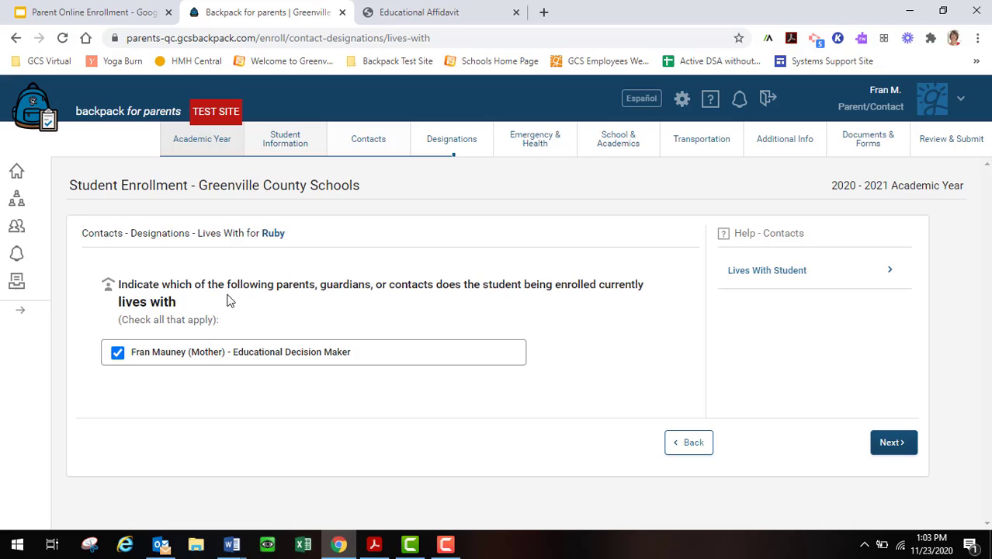
{"action": "left_click", "coordinate": [891, 444]}
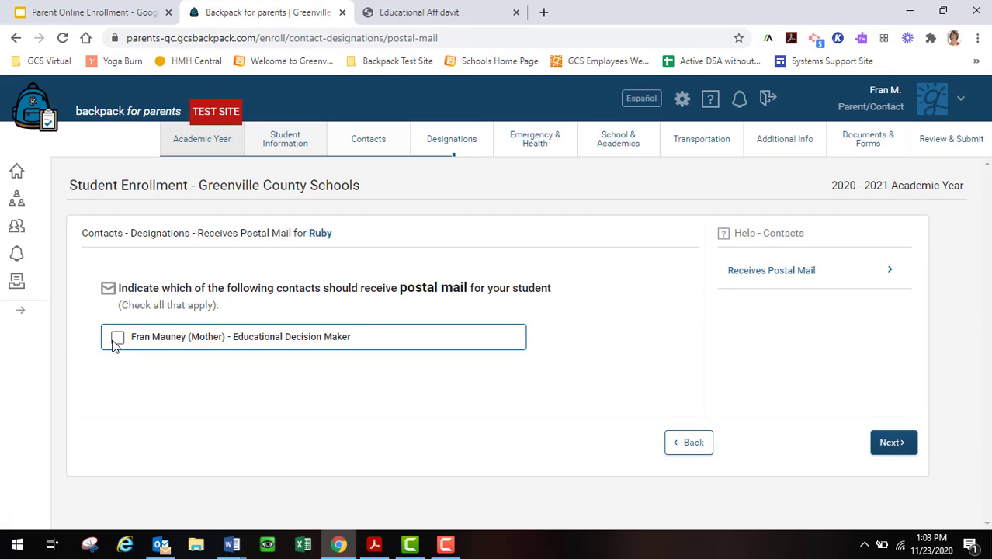
{"action": "left_click", "coordinate": [118, 339]}
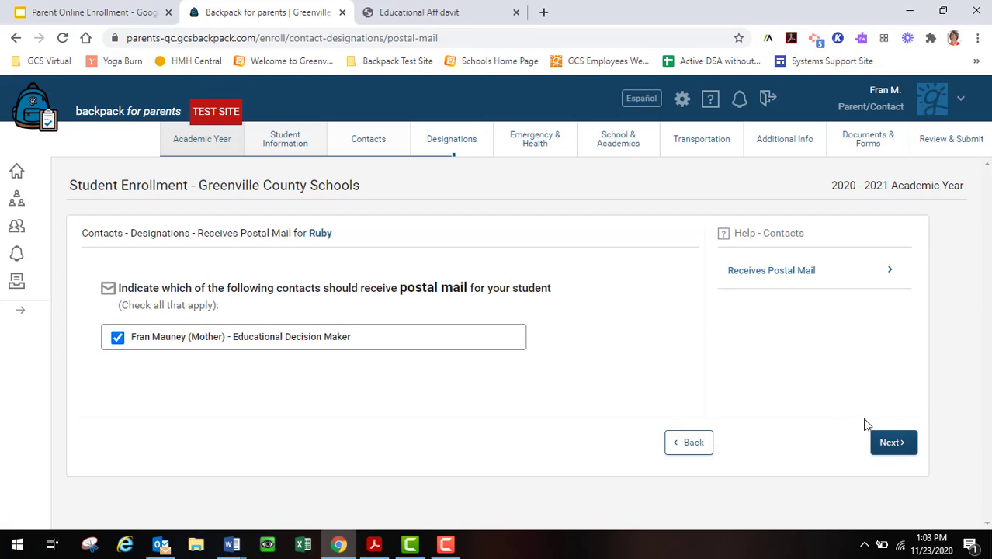
{"action": "left_click", "coordinate": [891, 444]}
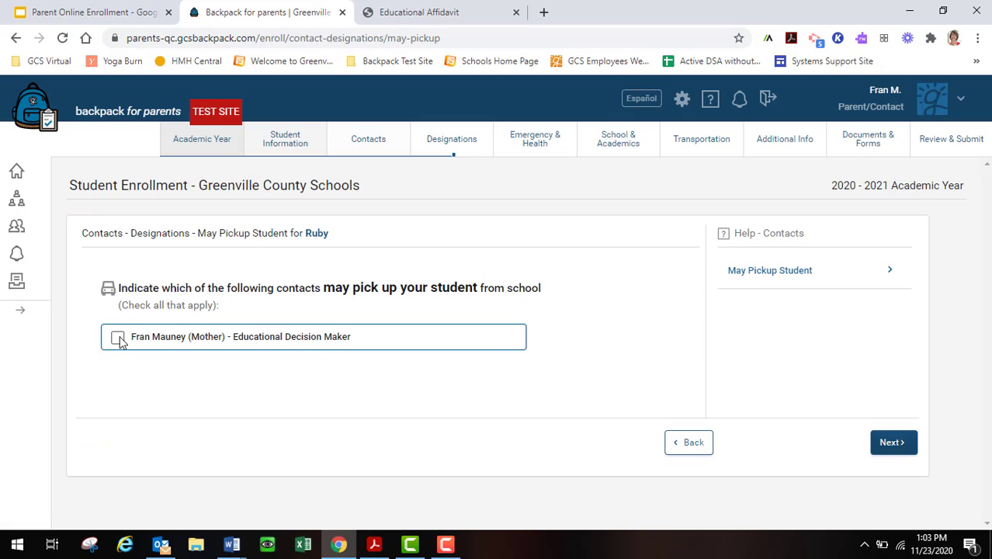
{"action": "left_click", "coordinate": [118, 337]}
{"action": "left_click", "coordinate": [890, 441]}
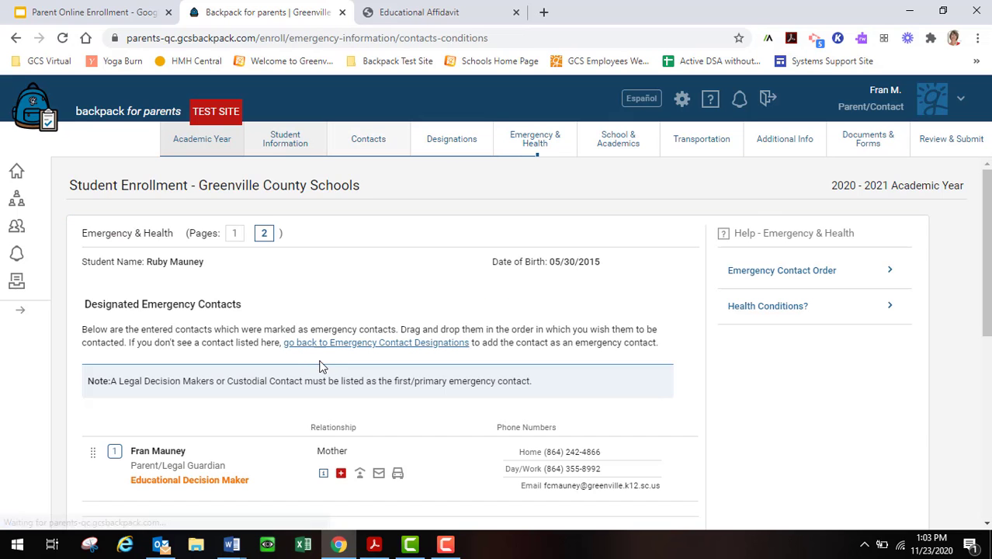
Enter Eczema as a health condition and accept the health information consent.
{"action": "scroll", "coordinate": [311, 365], "scroll_direction": "down", "scroll_amount": 4}
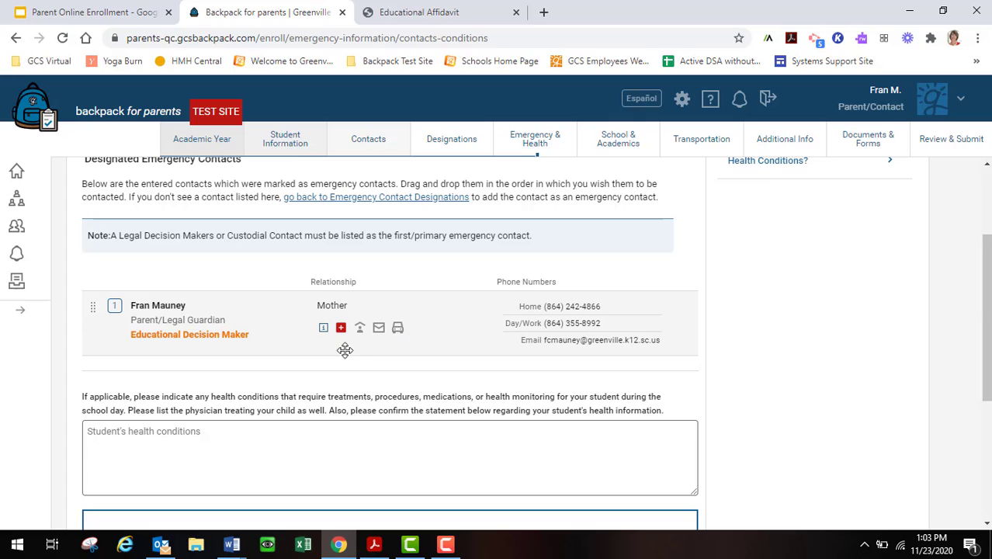
{"action": "scroll", "coordinate": [327, 360], "scroll_direction": "down", "scroll_amount": 1}
{"action": "left_click", "coordinate": [152, 365]}
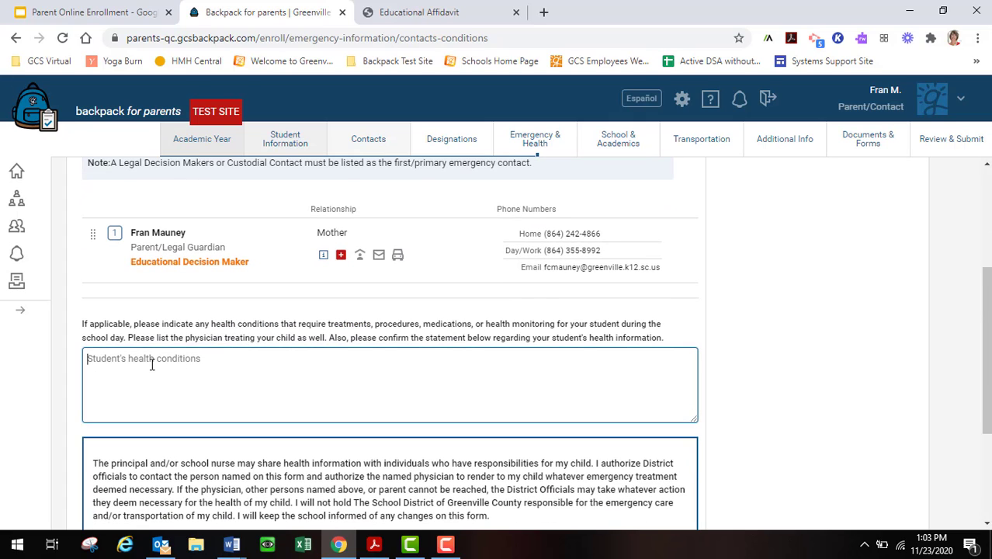
{"action": "type", "text": "Eczema"}
{"action": "scroll", "coordinate": [152, 369], "scroll_direction": "down", "scroll_amount": 3}
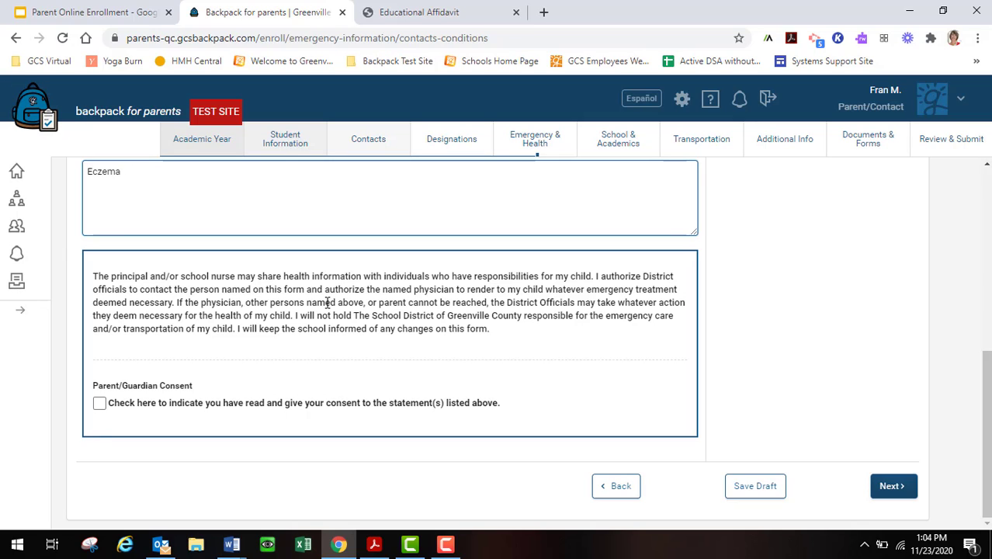
{"action": "left_click", "coordinate": [99, 401]}
{"action": "left_click", "coordinate": [903, 485]}
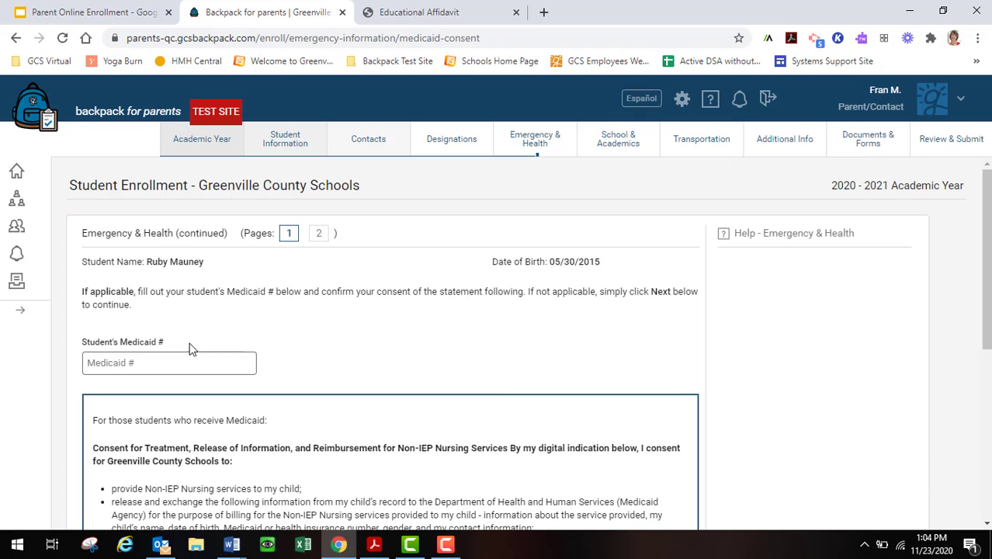
Accept the Medicaid nursing services consent and continue to School & Academics.
{"action": "scroll", "coordinate": [154, 354], "scroll_direction": "down", "scroll_amount": 4}
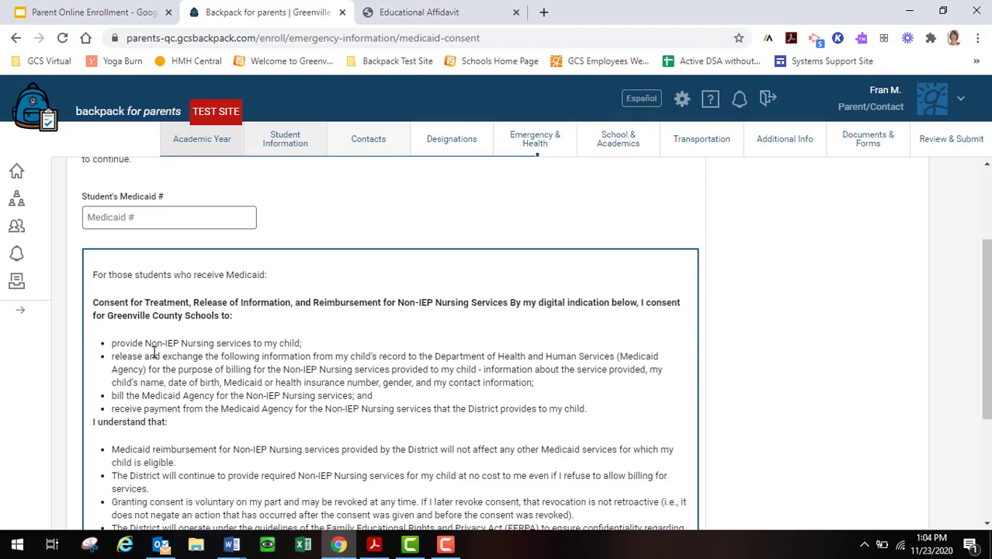
{"action": "scroll", "coordinate": [153, 351], "scroll_direction": "down", "scroll_amount": 1}
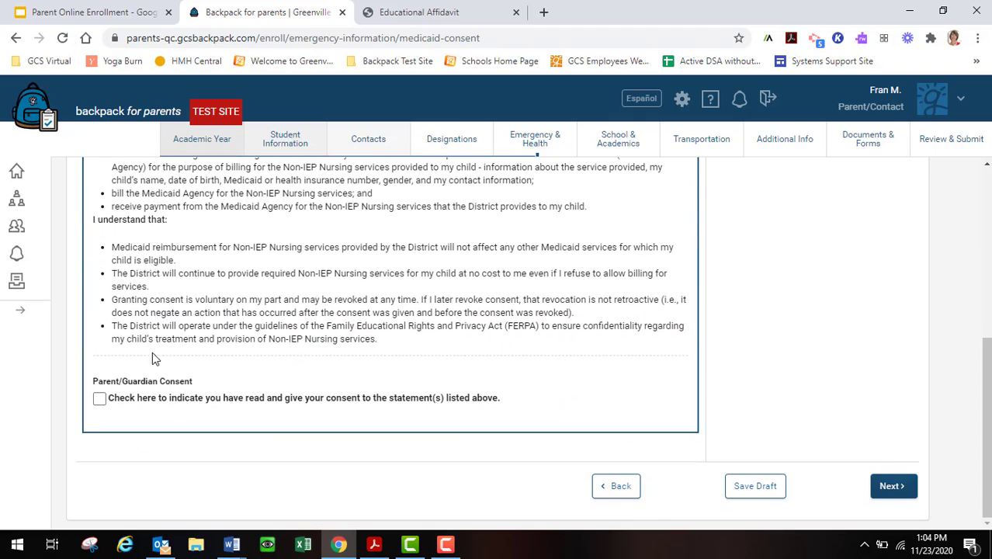
{"action": "left_click", "coordinate": [100, 399]}
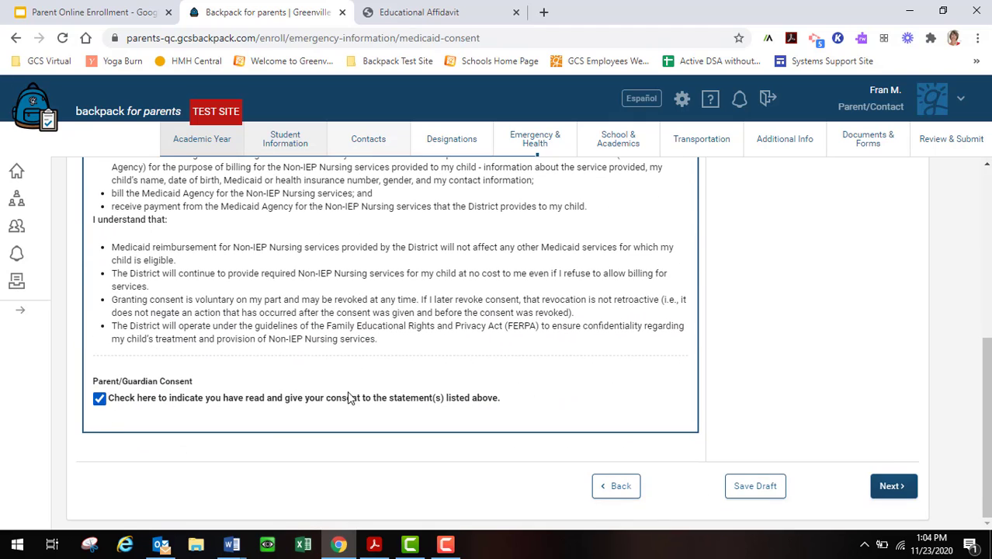
{"action": "left_click", "coordinate": [892, 485]}
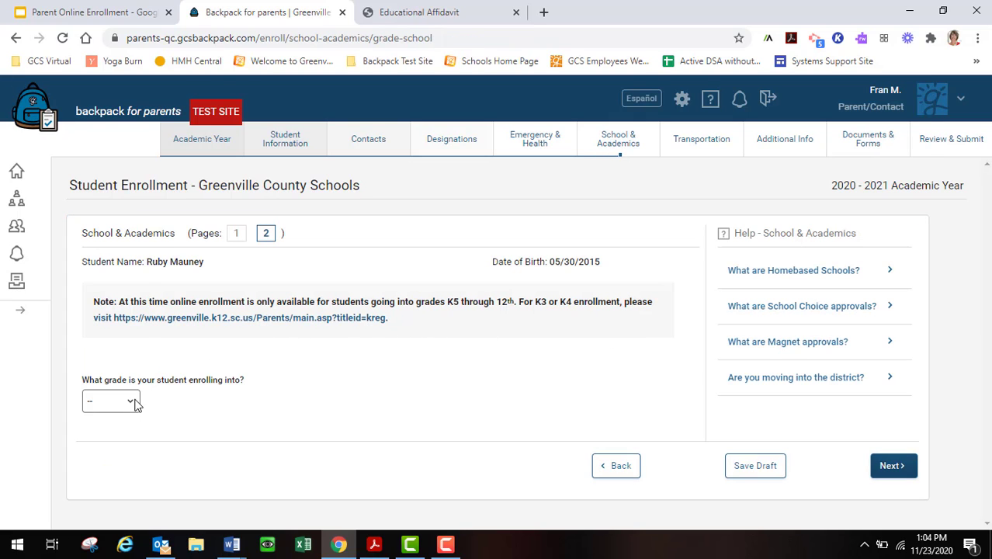
Select K5 as the enrolling grade and acknowledge the K4, K5 and First Grade entrance requirements.
{"action": "left_click", "coordinate": [133, 401]}
{"action": "left_click", "coordinate": [116, 239]}
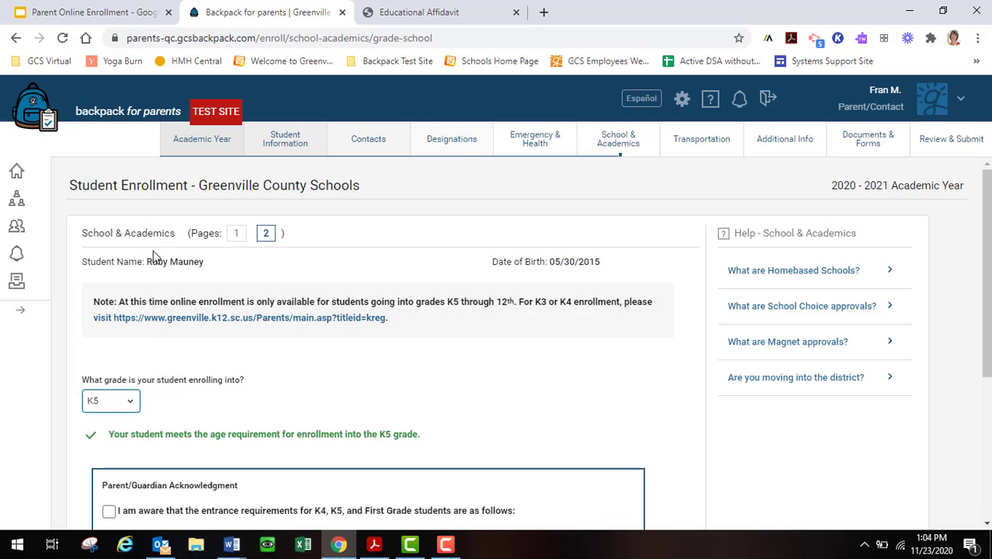
{"action": "scroll", "coordinate": [246, 354], "scroll_direction": "down", "scroll_amount": 2}
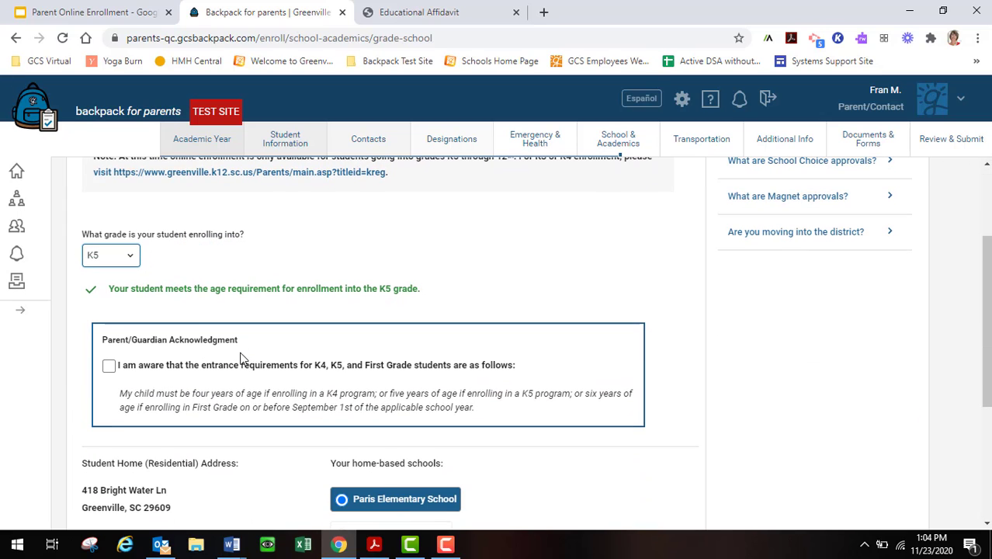
{"action": "left_click", "coordinate": [108, 366]}
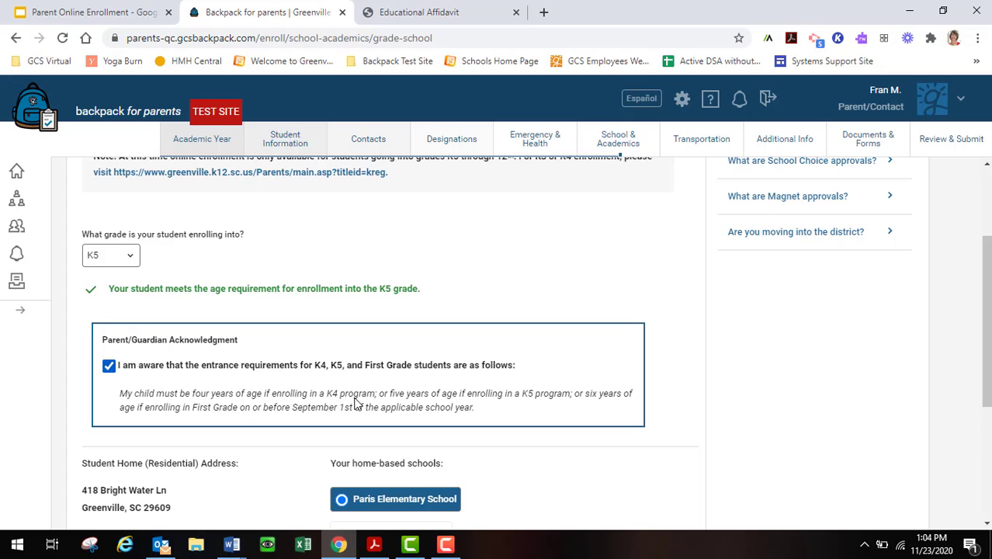
Confirm the student will attend home-based Paris Elementary School and save the page.
{"action": "scroll", "coordinate": [475, 398], "scroll_direction": "down", "scroll_amount": 3}
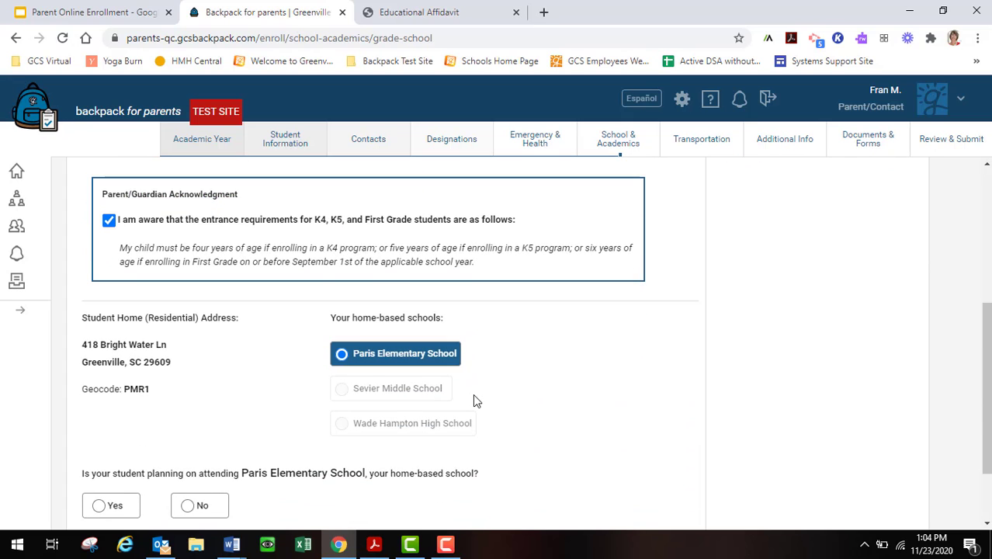
{"action": "scroll", "coordinate": [475, 398], "scroll_direction": "down", "scroll_amount": 1}
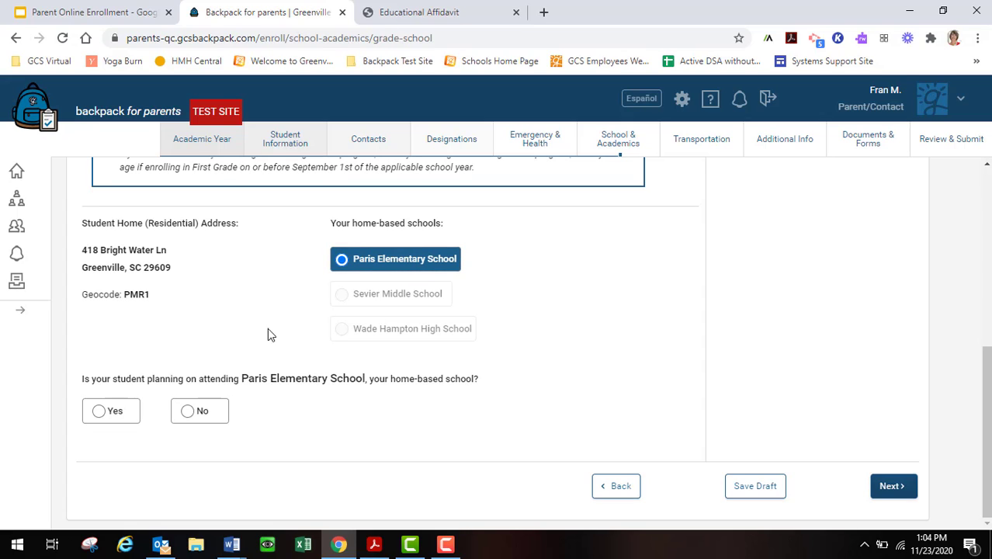
{"action": "left_click", "coordinate": [99, 410]}
{"action": "left_click", "coordinate": [188, 412]}
{"action": "scroll", "coordinate": [284, 396], "scroll_direction": "down", "scroll_amount": 1}
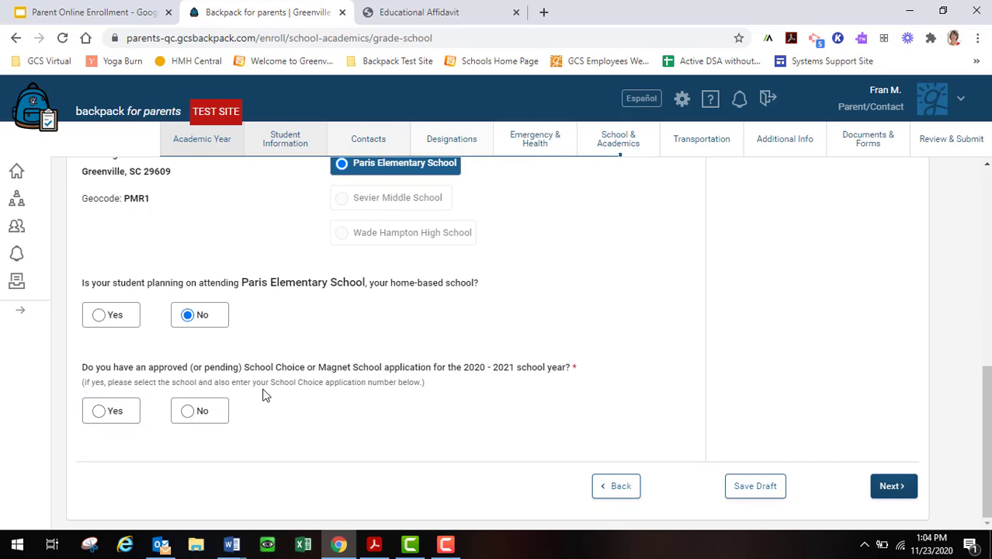
{"action": "left_click", "coordinate": [99, 410]}
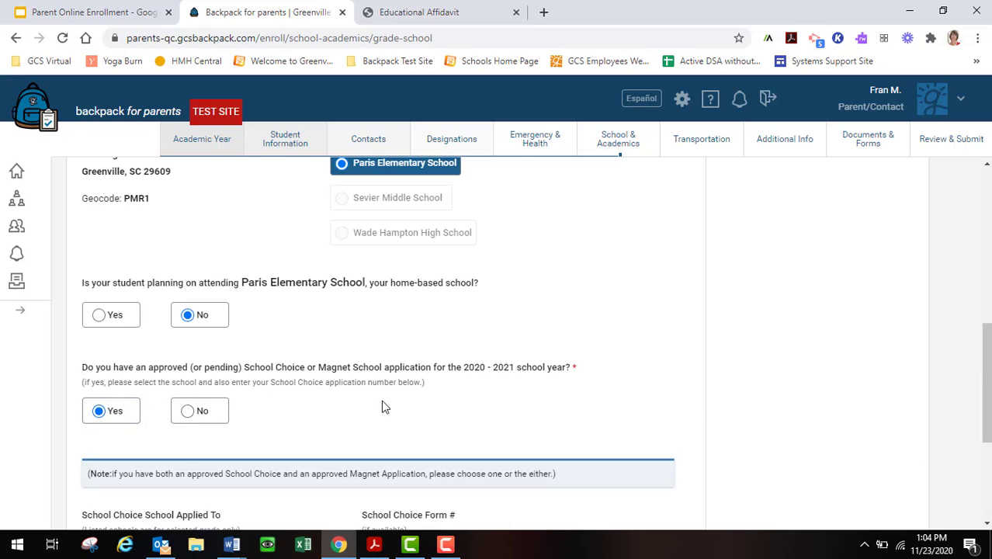
{"action": "scroll", "coordinate": [370, 419], "scroll_direction": "down", "scroll_amount": 2}
{"action": "scroll", "coordinate": [244, 441], "scroll_direction": "down", "scroll_amount": 1}
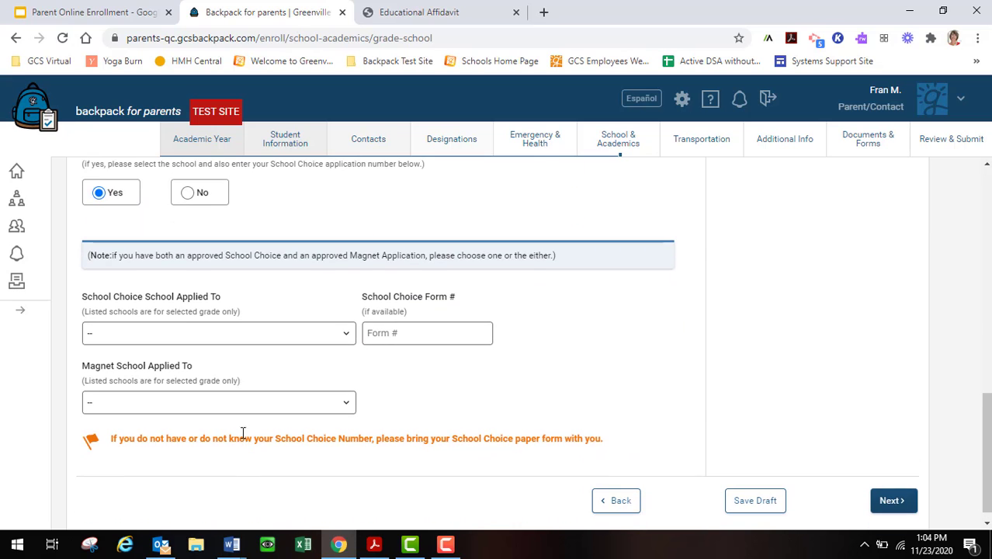
{"action": "scroll", "coordinate": [223, 343], "scroll_direction": "up", "scroll_amount": 3}
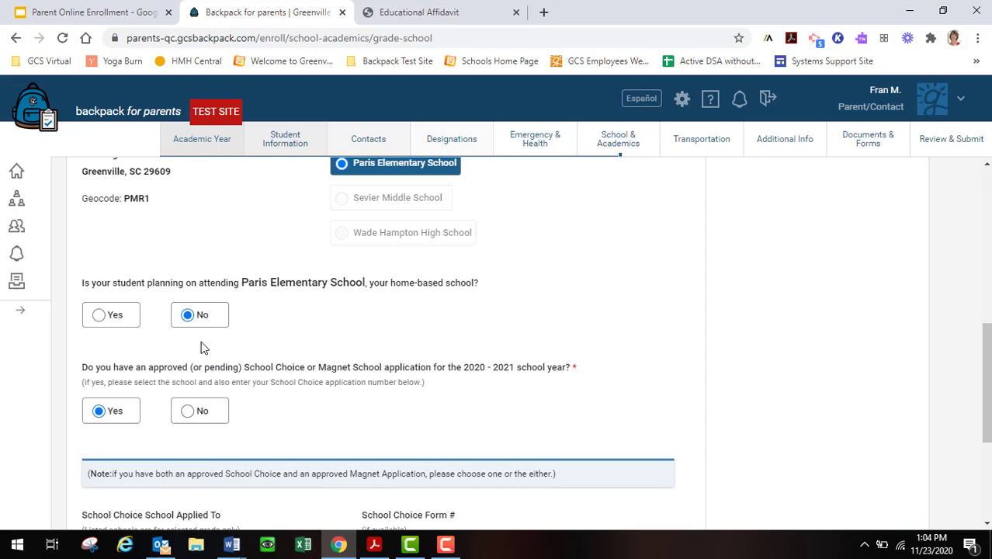
{"action": "left_click", "coordinate": [99, 314]}
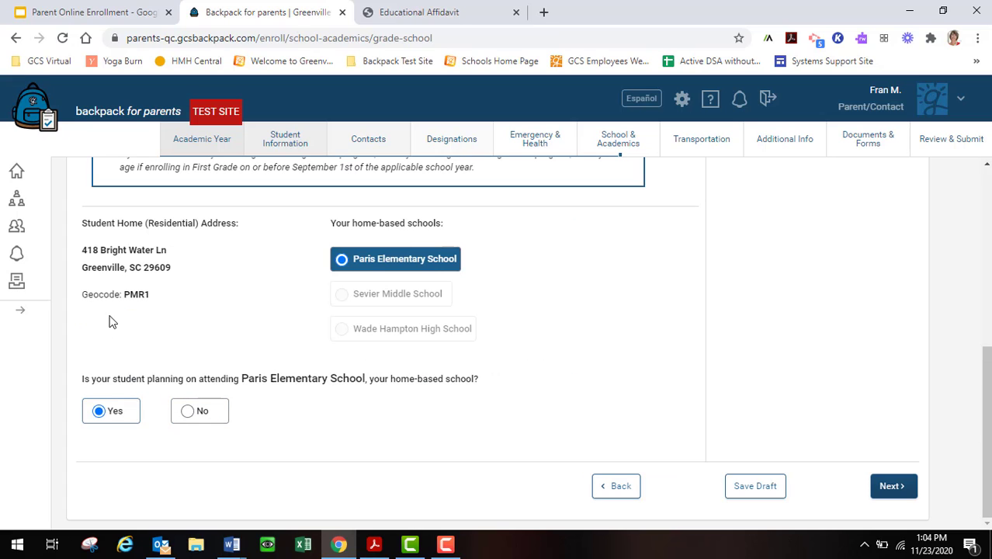
{"action": "left_click", "coordinate": [892, 486]}
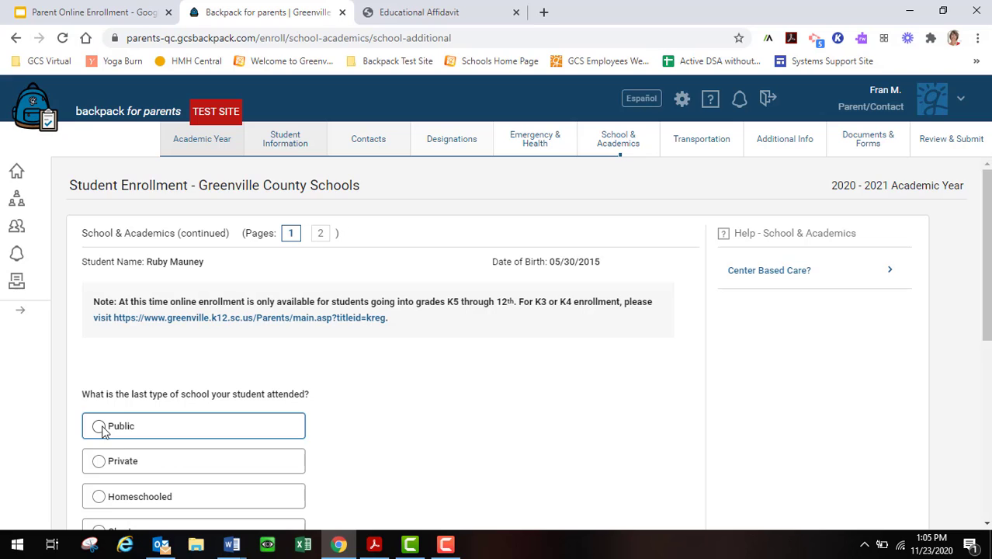
Choose None as the last school type and Home with Family Member as childcare, then continue.
{"action": "scroll", "coordinate": [140, 473], "scroll_direction": "down", "scroll_amount": 2}
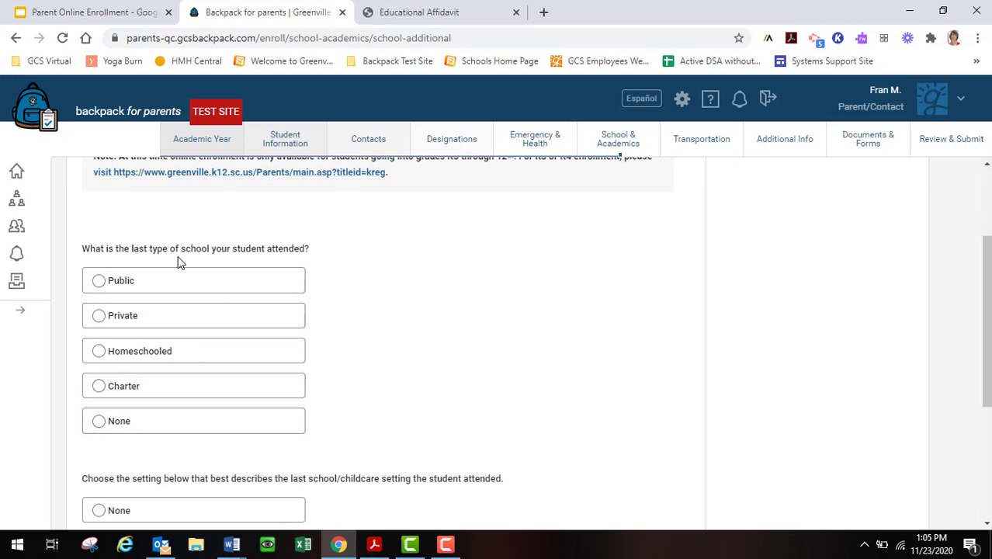
{"action": "scroll", "coordinate": [170, 283], "scroll_direction": "up", "scroll_amount": 1}
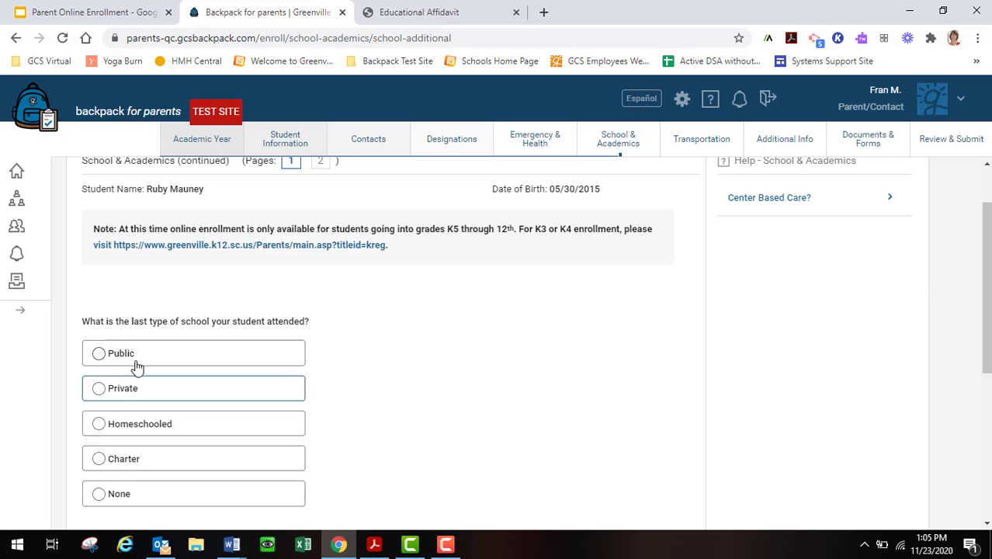
{"action": "left_click", "coordinate": [99, 494]}
{"action": "scroll", "coordinate": [171, 472], "scroll_direction": "down", "scroll_amount": 2}
{"action": "scroll", "coordinate": [171, 475], "scroll_direction": "down", "scroll_amount": 2}
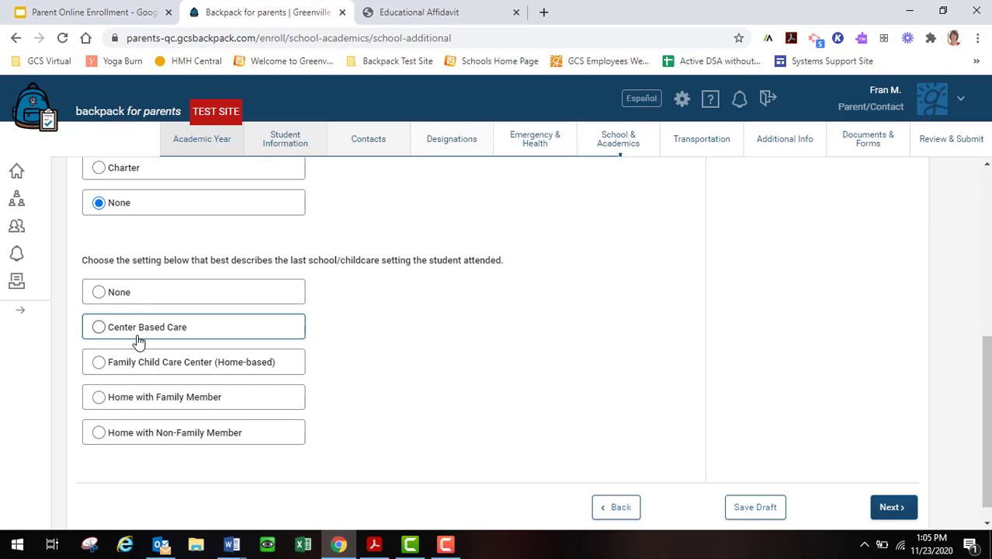
{"action": "left_click", "coordinate": [94, 398]}
{"action": "scroll", "coordinate": [216, 417], "scroll_direction": "down", "scroll_amount": 1}
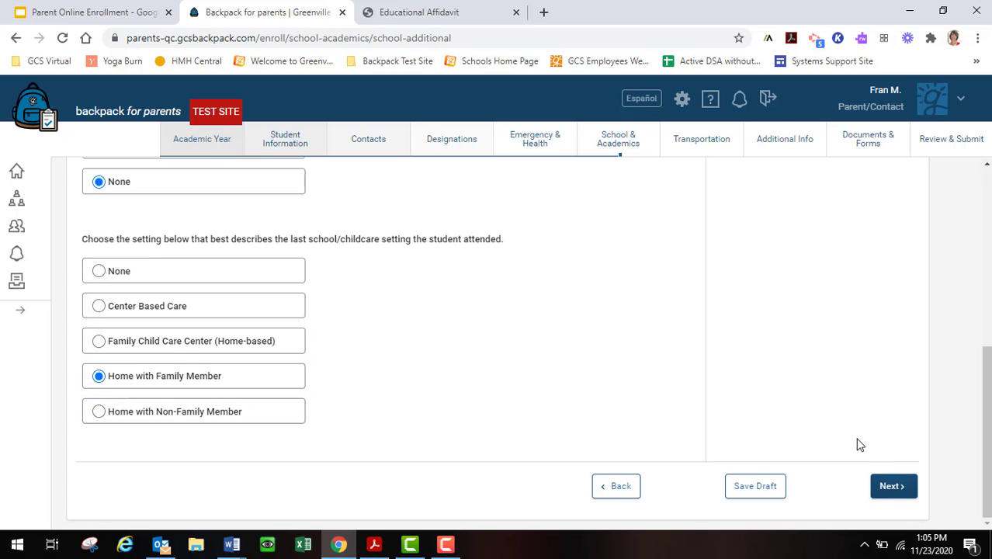
{"action": "left_click", "coordinate": [891, 486]}
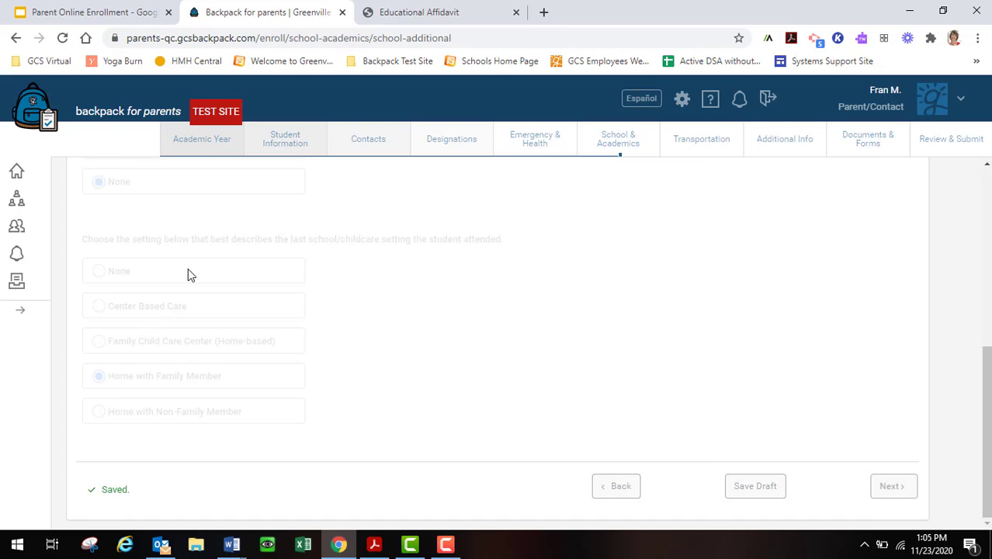
{"action": "scroll", "coordinate": [153, 316], "scroll_direction": "down", "scroll_amount": 1}
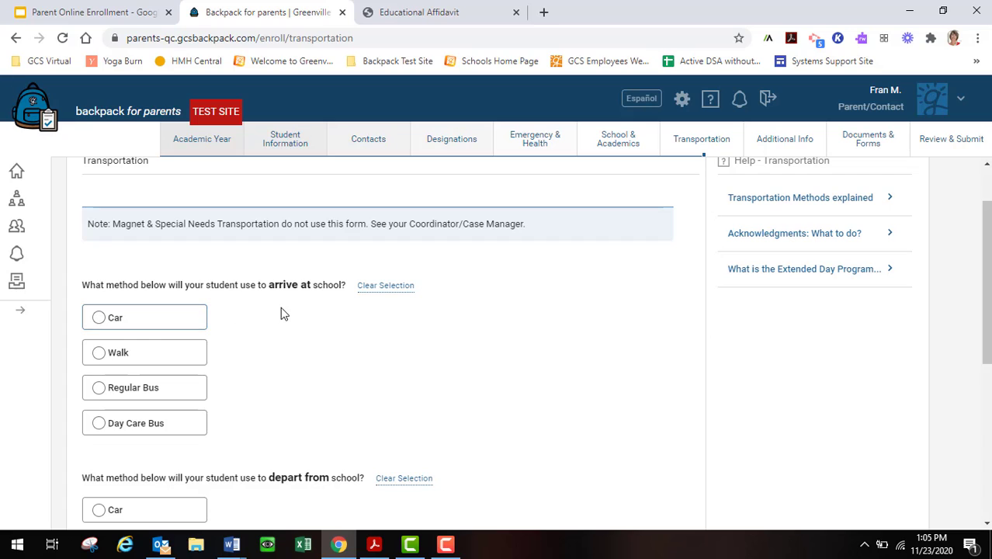
Set Car for arrival, Regular Bus for leaving school, and No for wheelchair access.
{"action": "left_click", "coordinate": [137, 320]}
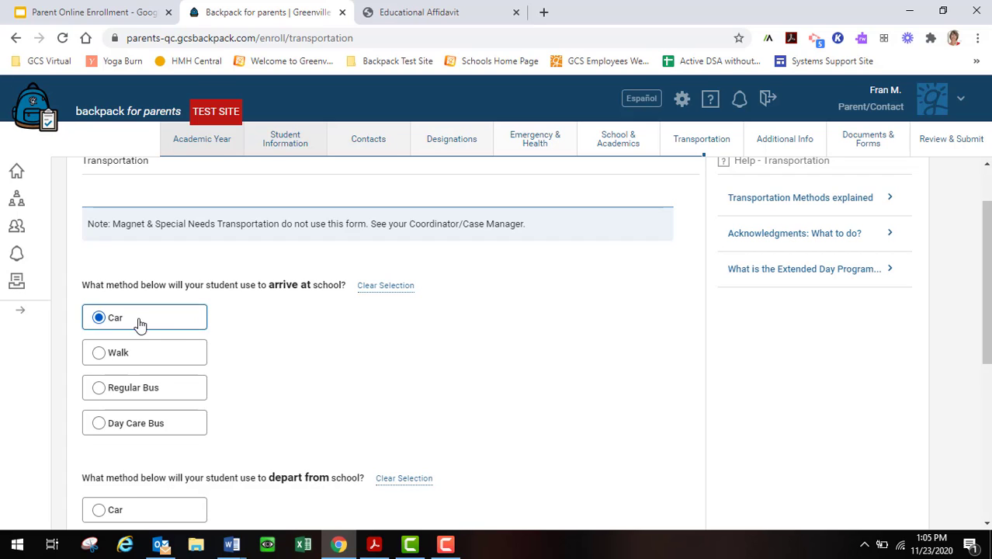
{"action": "scroll", "coordinate": [199, 345], "scroll_direction": "down", "scroll_amount": 2}
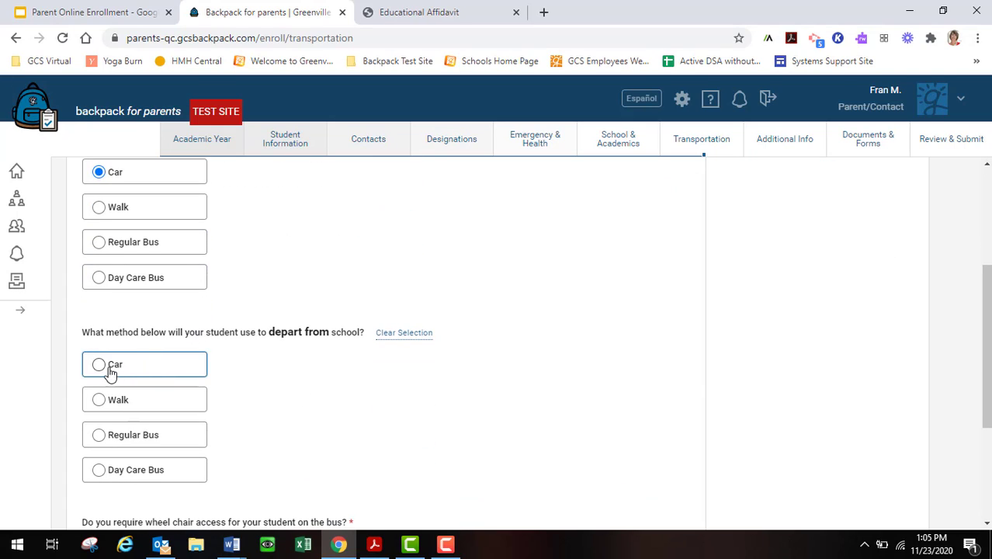
{"action": "left_click", "coordinate": [110, 438]}
{"action": "scroll", "coordinate": [221, 416], "scroll_direction": "down", "scroll_amount": 2}
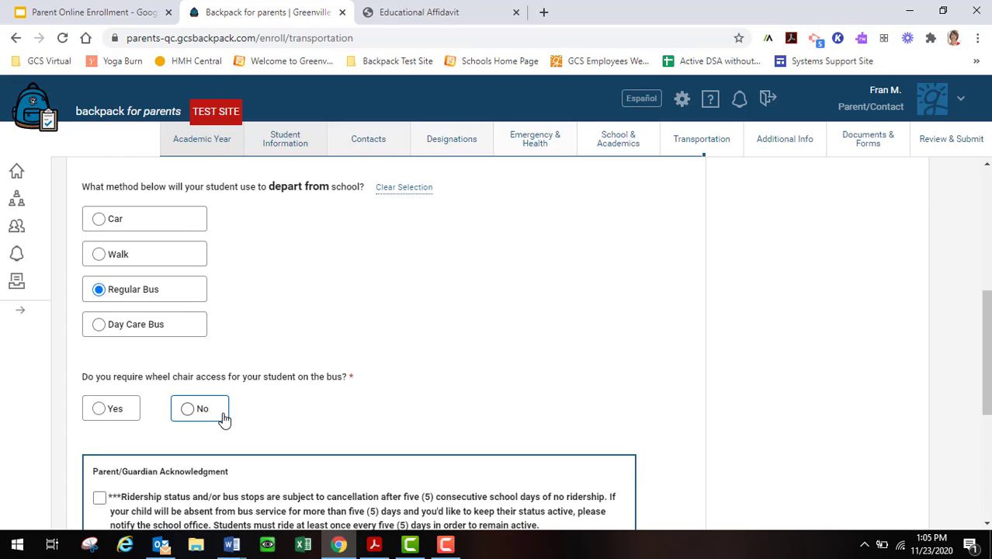
{"action": "left_click", "coordinate": [189, 409]}
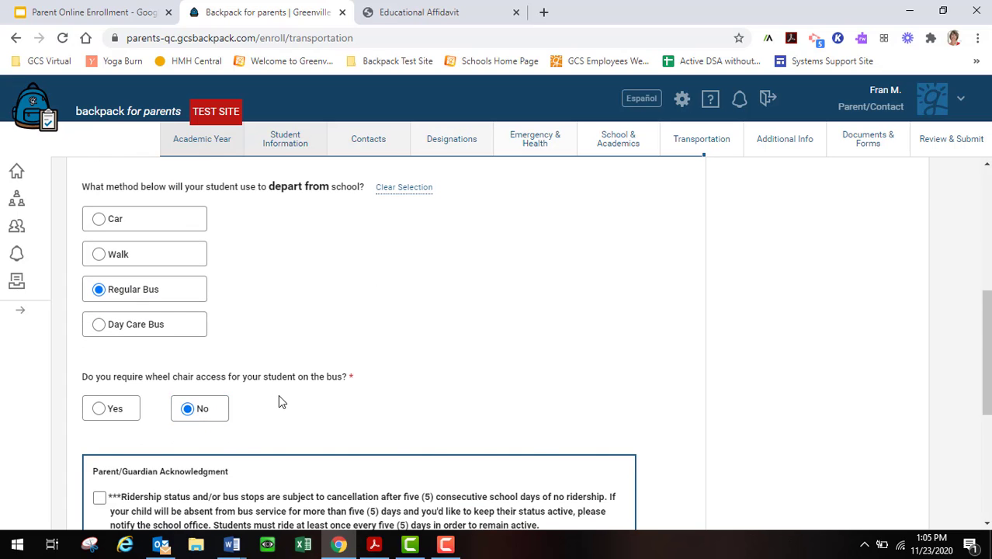
Accept the ridership cancellation acknowledgment, decline the Extended Day Program, and save Transportation.
{"action": "scroll", "coordinate": [278, 398], "scroll_direction": "down", "scroll_amount": 2}
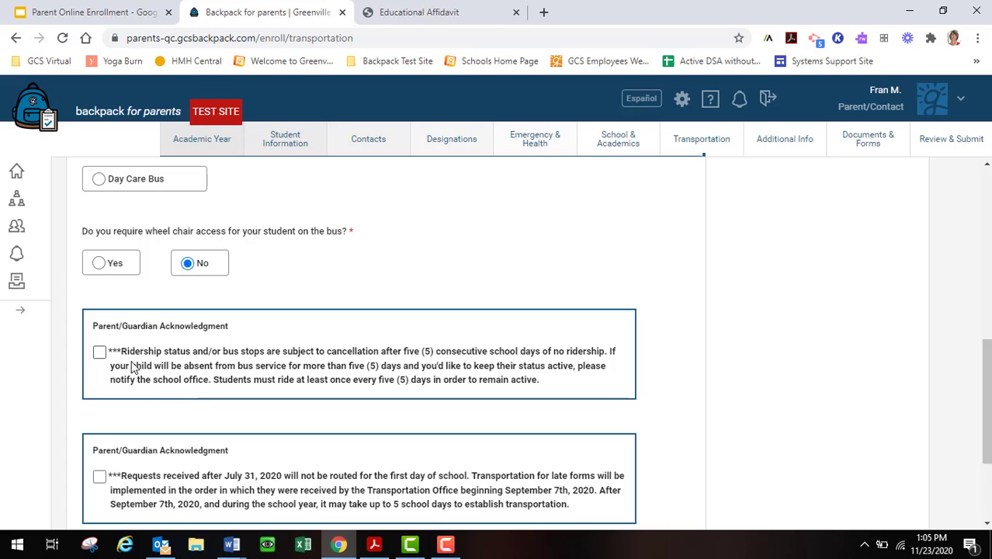
{"action": "left_click", "coordinate": [100, 353]}
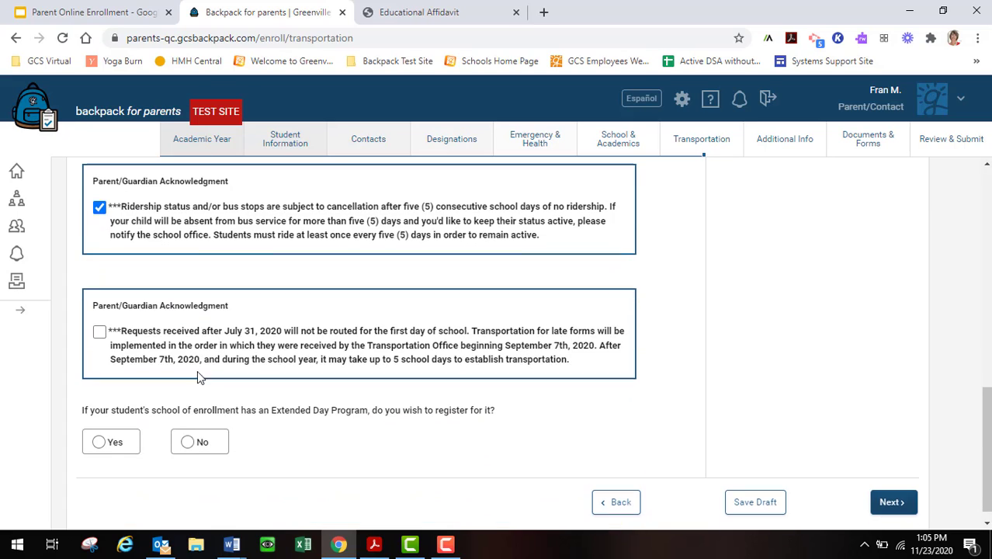
{"action": "scroll", "coordinate": [197, 370], "scroll_direction": "down", "scroll_amount": 2}
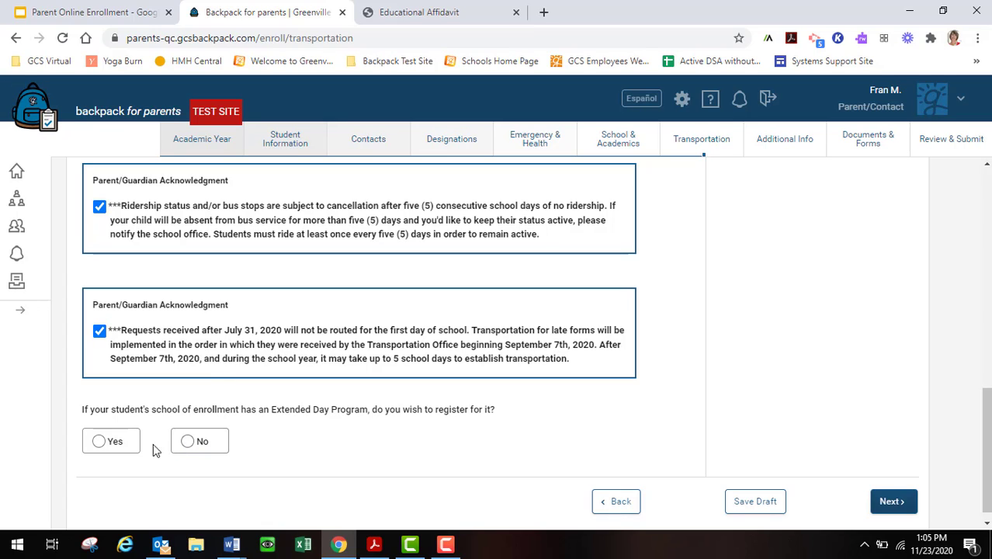
{"action": "left_click", "coordinate": [101, 441]}
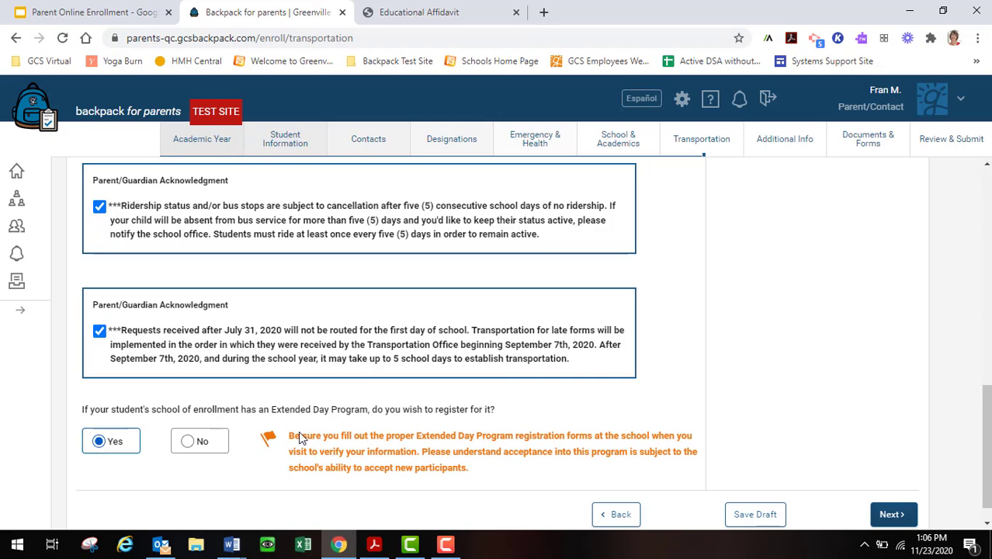
{"action": "left_click", "coordinate": [200, 440]}
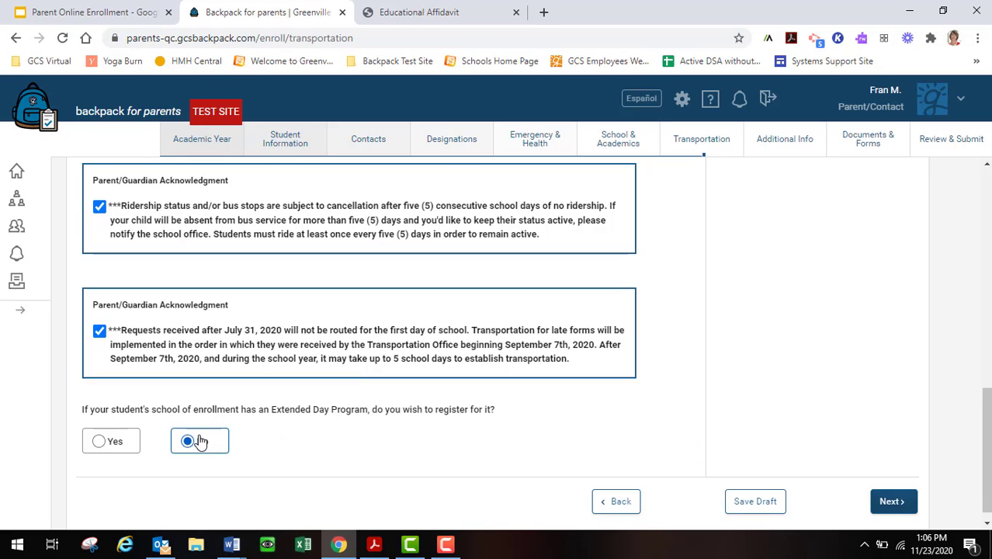
{"action": "left_click", "coordinate": [886, 499]}
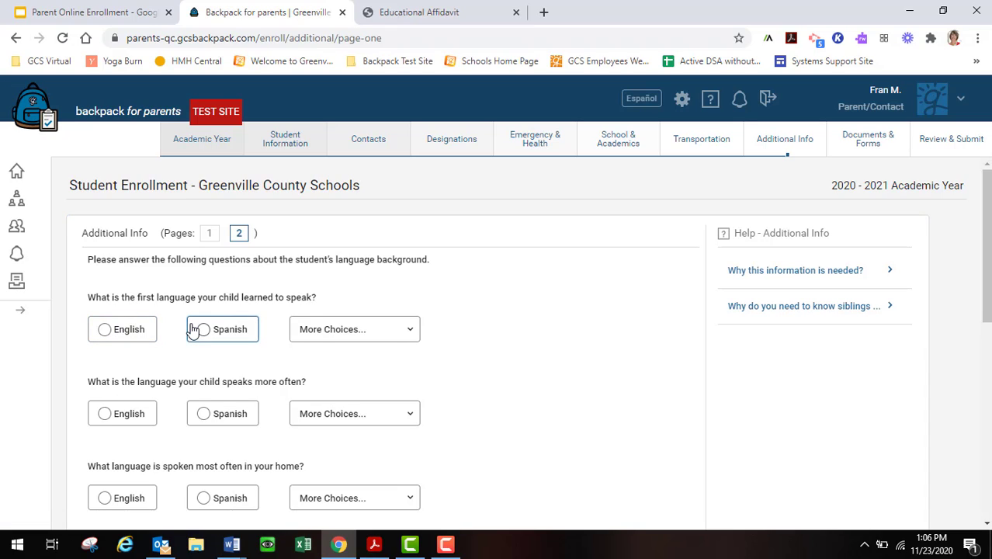
Record Spanish as first language learned, with English spoken more often and used at home.
{"action": "left_click", "coordinate": [204, 330]}
{"action": "scroll", "coordinate": [242, 332], "scroll_direction": "down", "scroll_amount": 1}
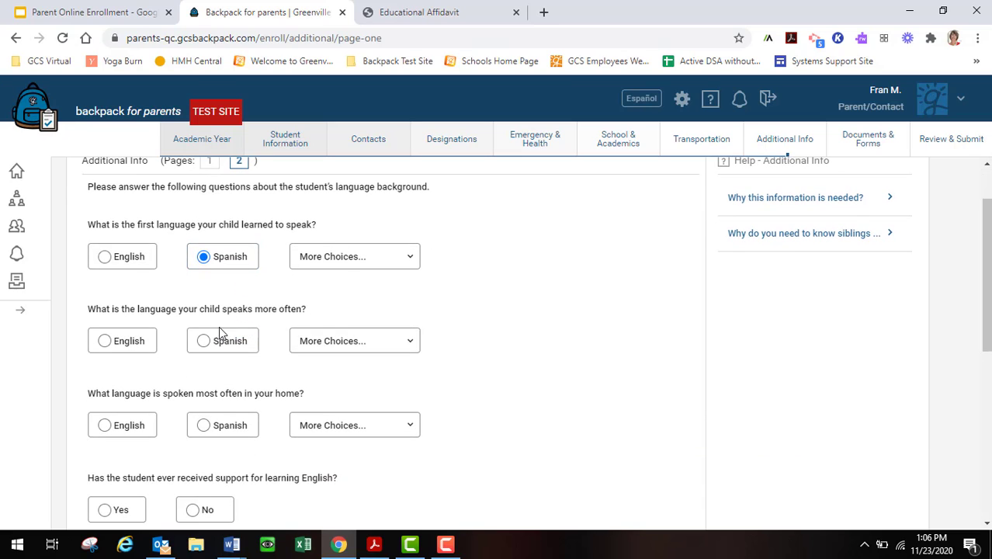
{"action": "left_click", "coordinate": [106, 342]}
{"action": "scroll", "coordinate": [171, 341], "scroll_direction": "down", "scroll_amount": 1}
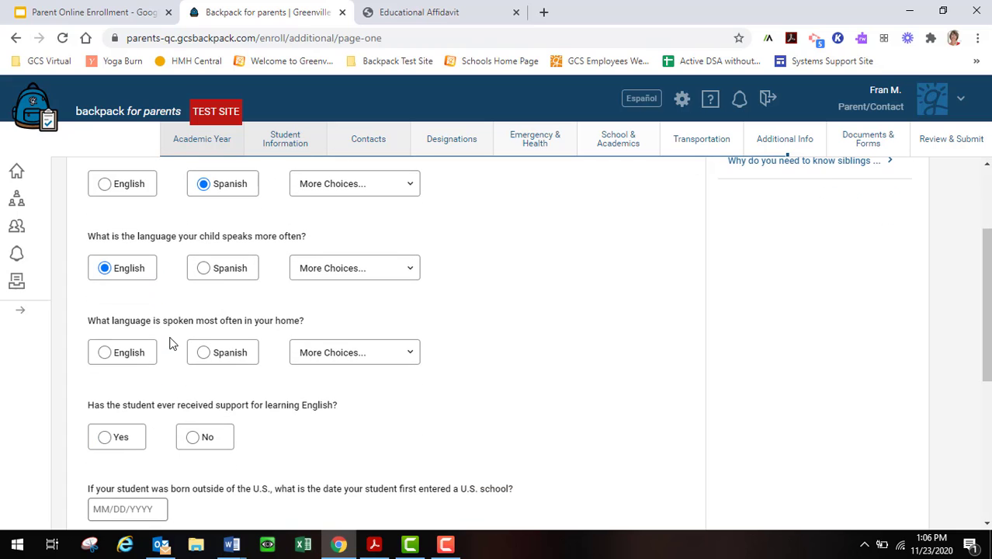
{"action": "left_click", "coordinate": [105, 353]}
{"action": "scroll", "coordinate": [159, 348], "scroll_direction": "down", "scroll_amount": 2}
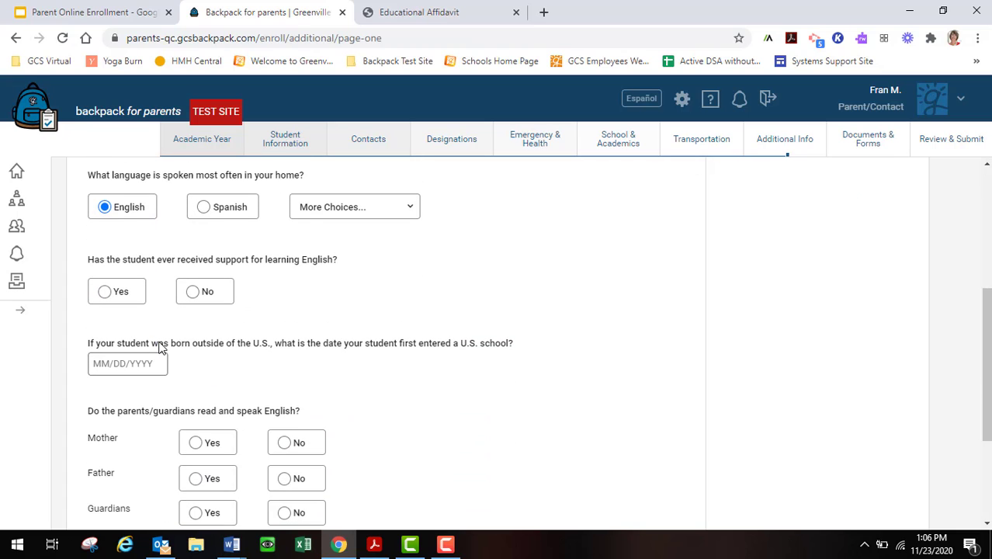
{"action": "left_click", "coordinate": [405, 210]}
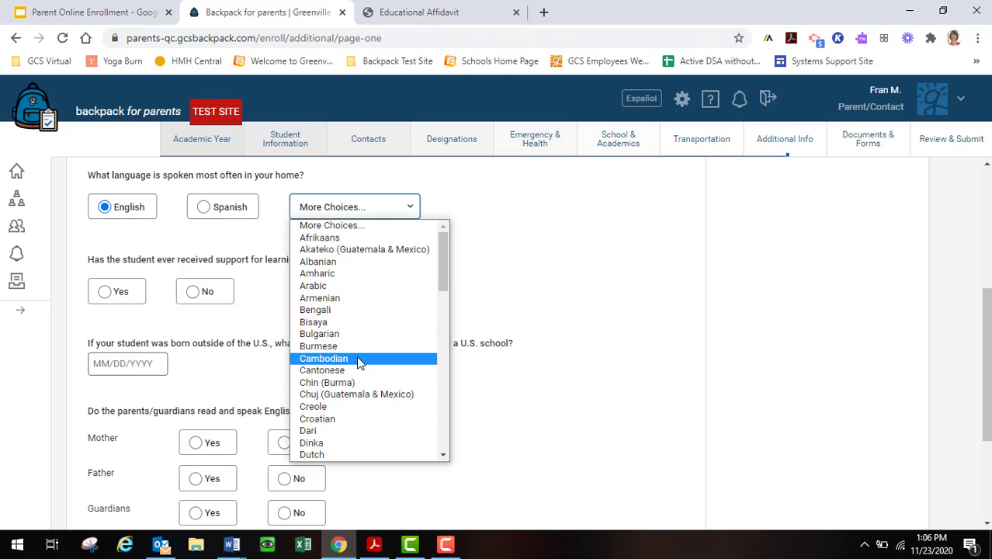
{"action": "left_click_drag", "start_coordinate": [447, 286], "coordinate": [423, 248]}
{"action": "left_click", "coordinate": [173, 259]}
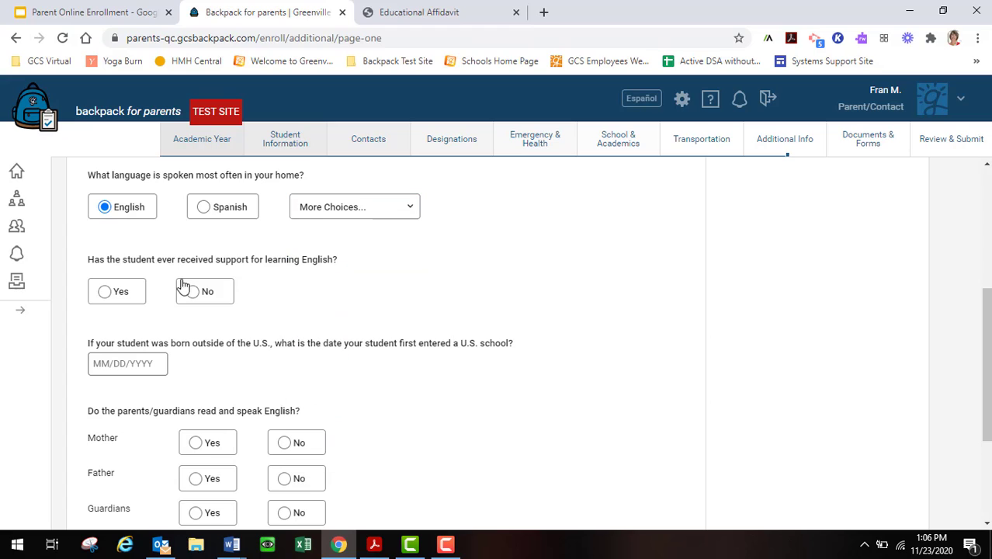
Answer No to English-learning support and Yes for mother, father and guardians speaking English, then save.
{"action": "left_click", "coordinate": [188, 290]}
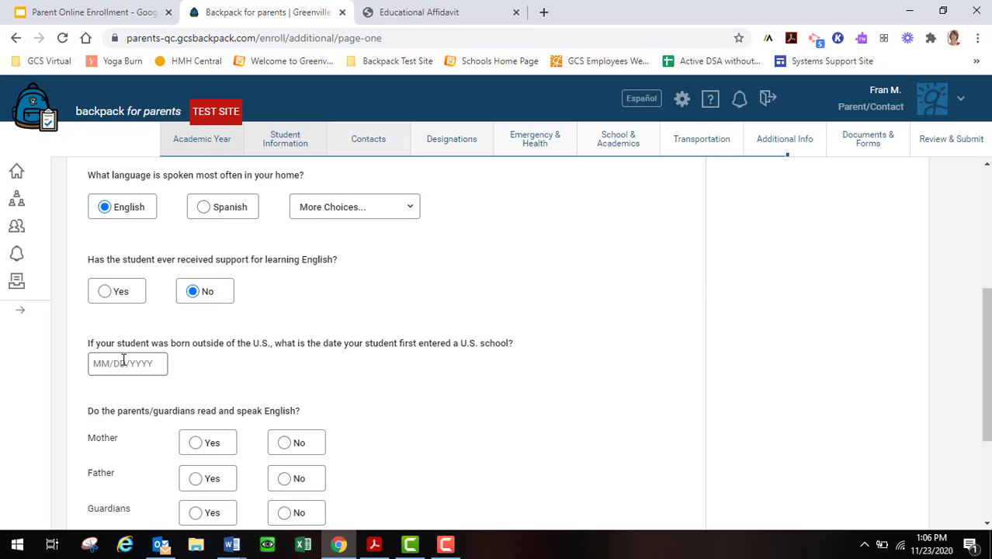
{"action": "scroll", "coordinate": [130, 345], "scroll_direction": "down", "scroll_amount": 1}
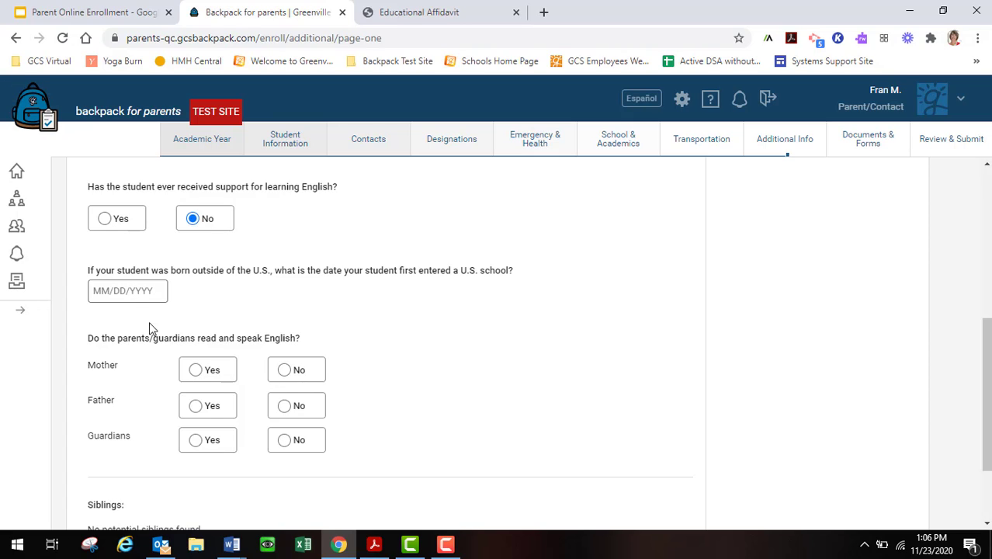
{"action": "left_click", "coordinate": [208, 376]}
{"action": "left_click", "coordinate": [196, 405]}
{"action": "left_click", "coordinate": [196, 440]}
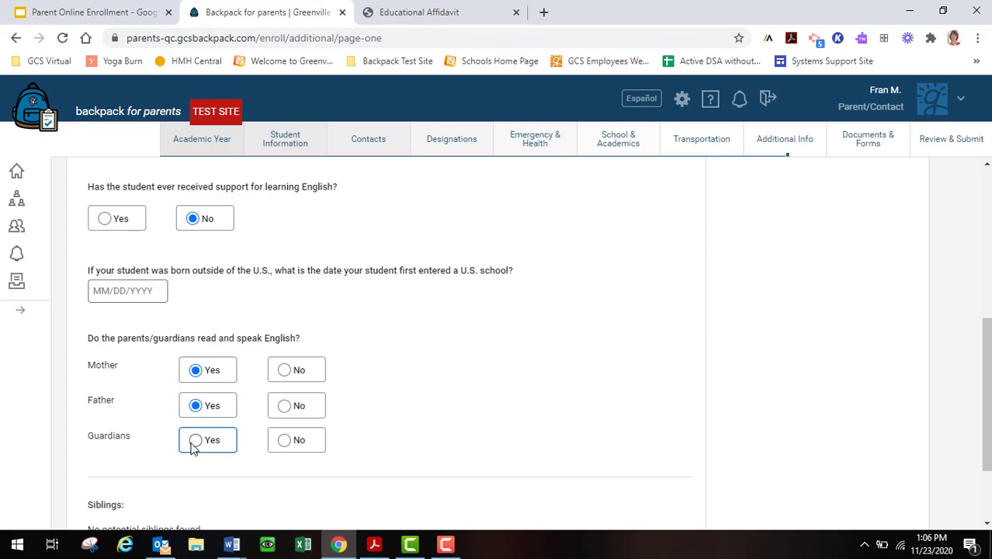
{"action": "scroll", "coordinate": [219, 418], "scroll_direction": "down", "scroll_amount": 3}
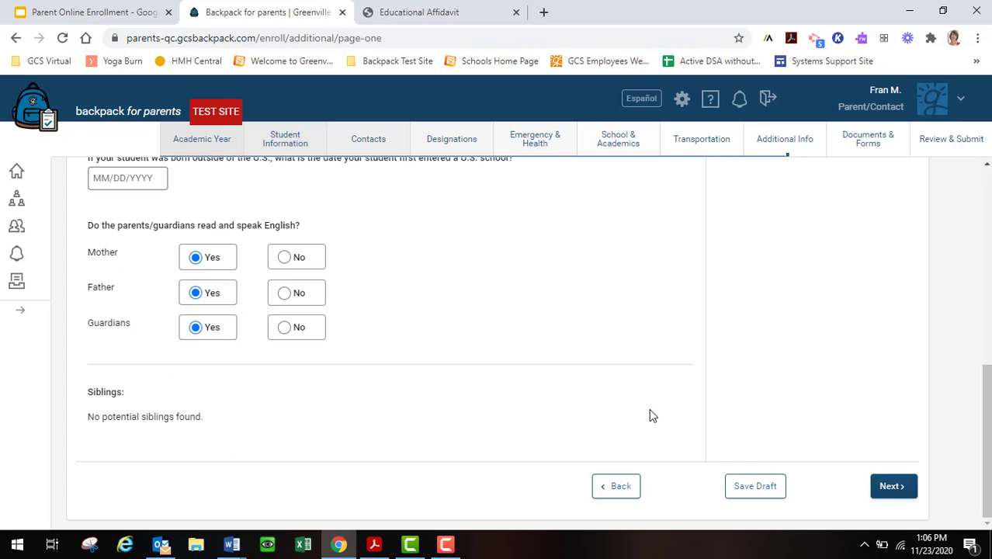
{"action": "left_click", "coordinate": [888, 488]}
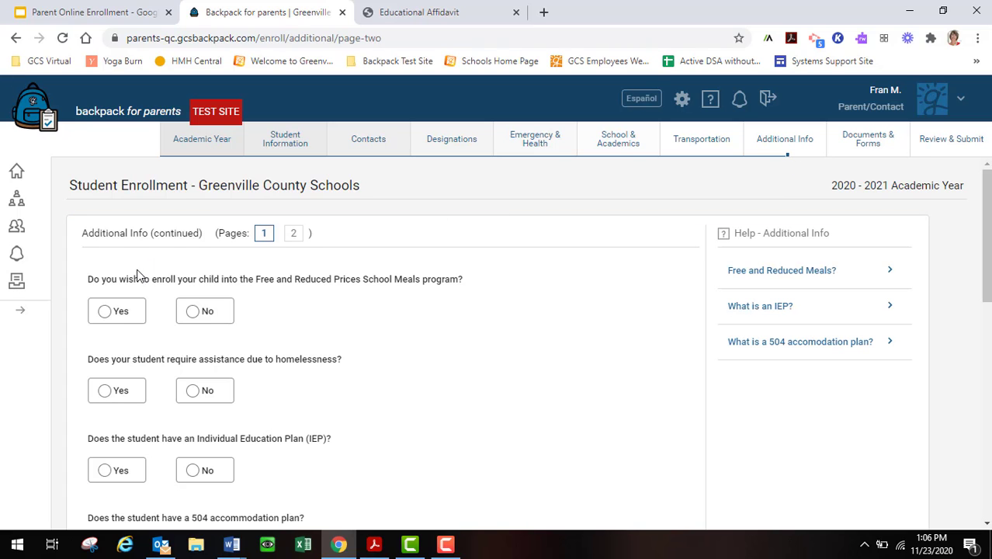
Set the free meals, homelessness assistance, IEP and 504 plan answers all to No.
{"action": "left_click", "coordinate": [108, 311]}
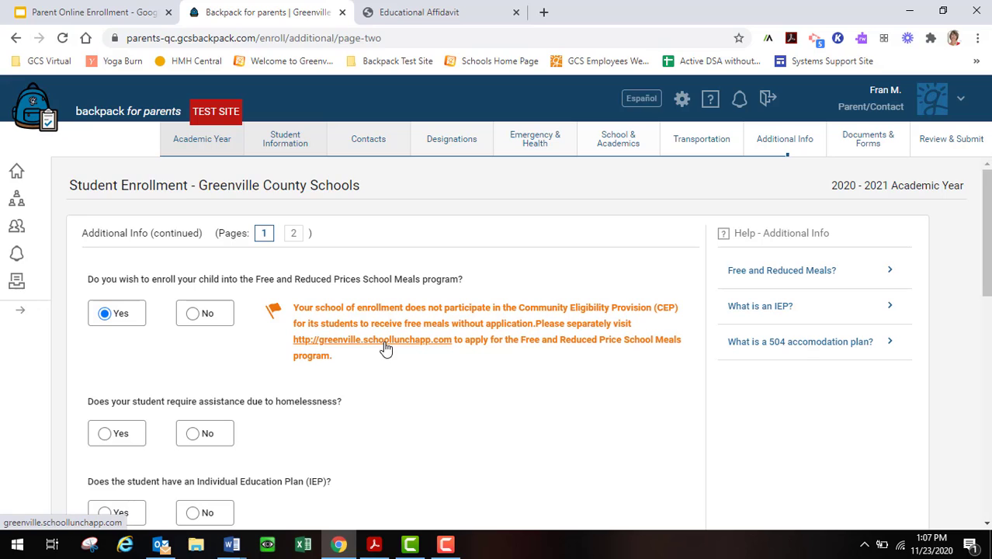
{"action": "left_click", "coordinate": [195, 315]}
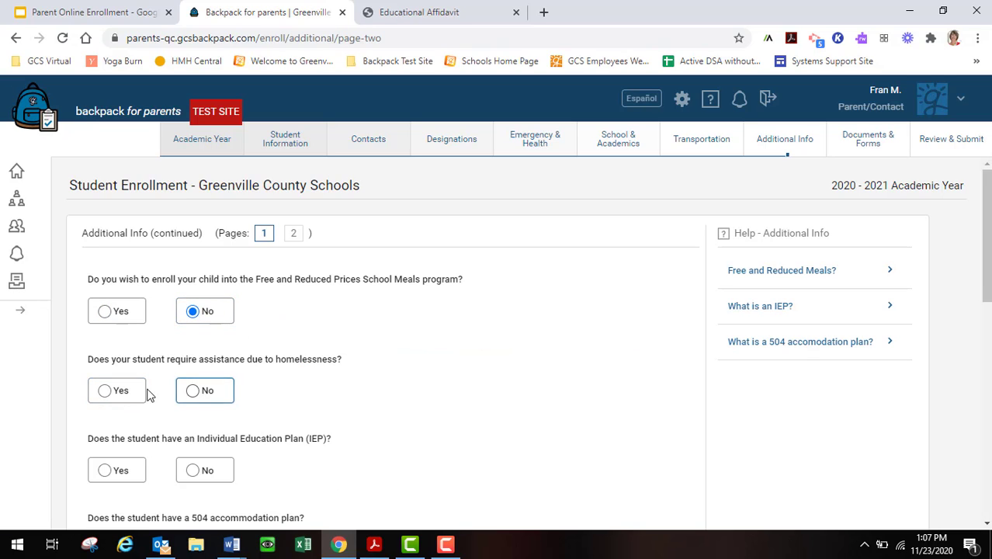
{"action": "left_click", "coordinate": [105, 393]}
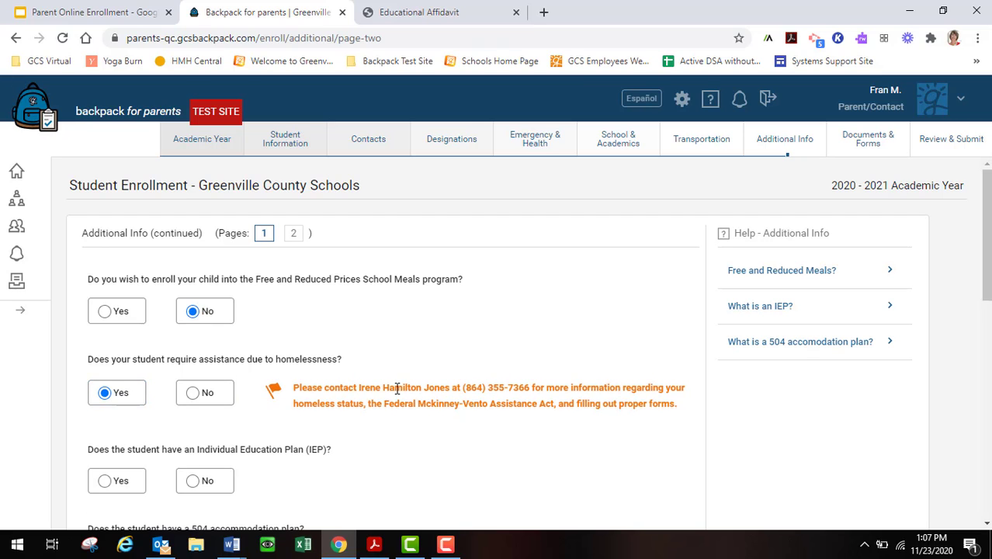
{"action": "scroll", "coordinate": [403, 388], "scroll_direction": "down", "scroll_amount": 1}
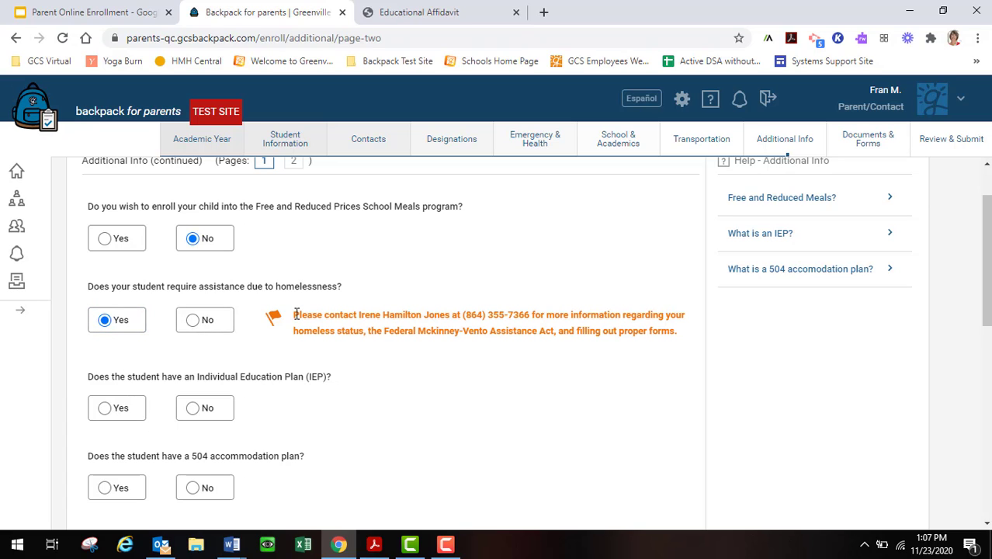
{"action": "left_click", "coordinate": [193, 325]}
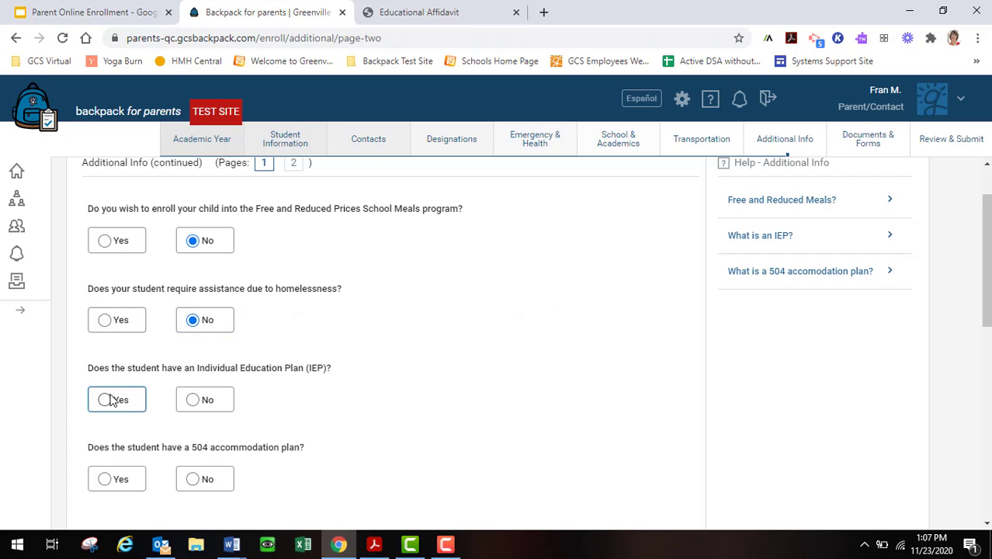
{"action": "left_click", "coordinate": [104, 400]}
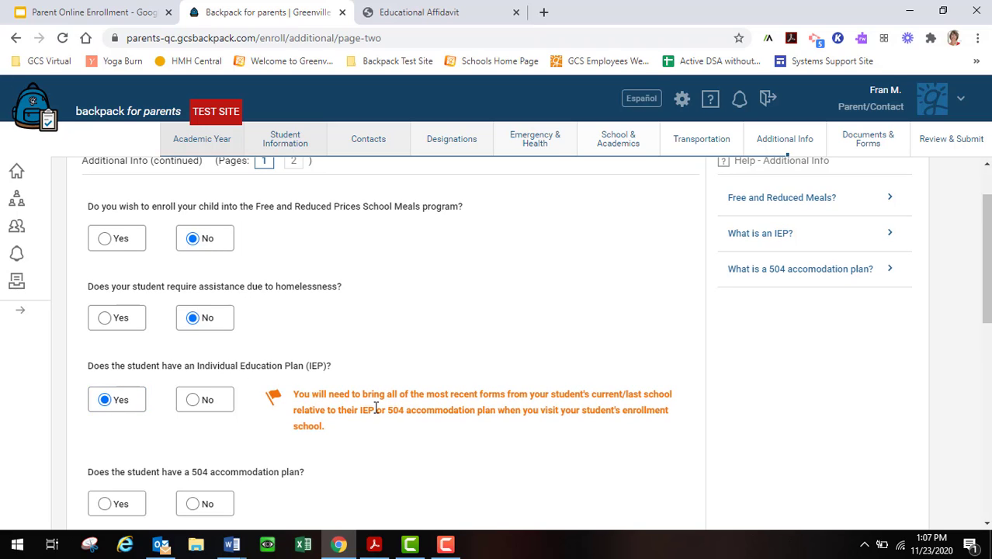
{"action": "scroll", "coordinate": [375, 409], "scroll_direction": "down", "scroll_amount": 1}
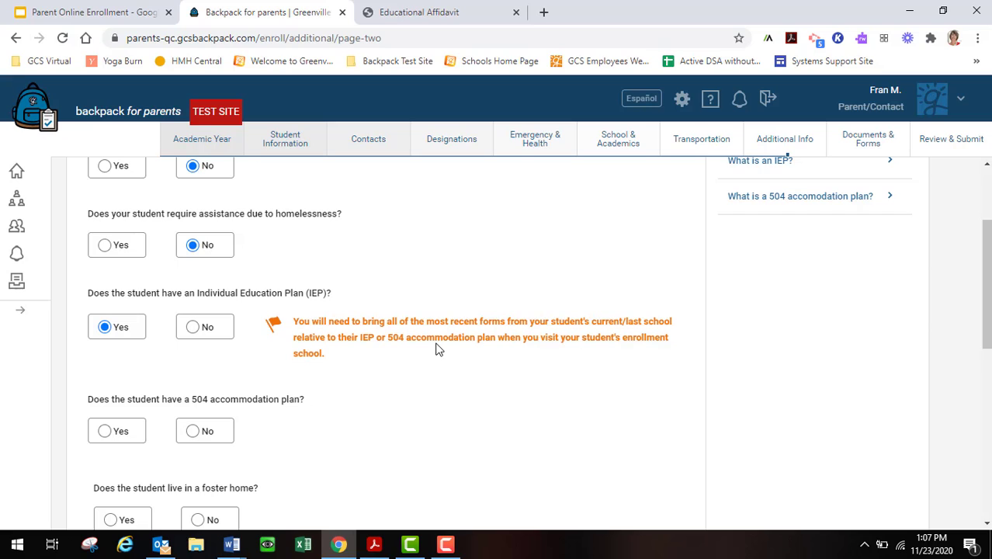
{"action": "left_click", "coordinate": [196, 339]}
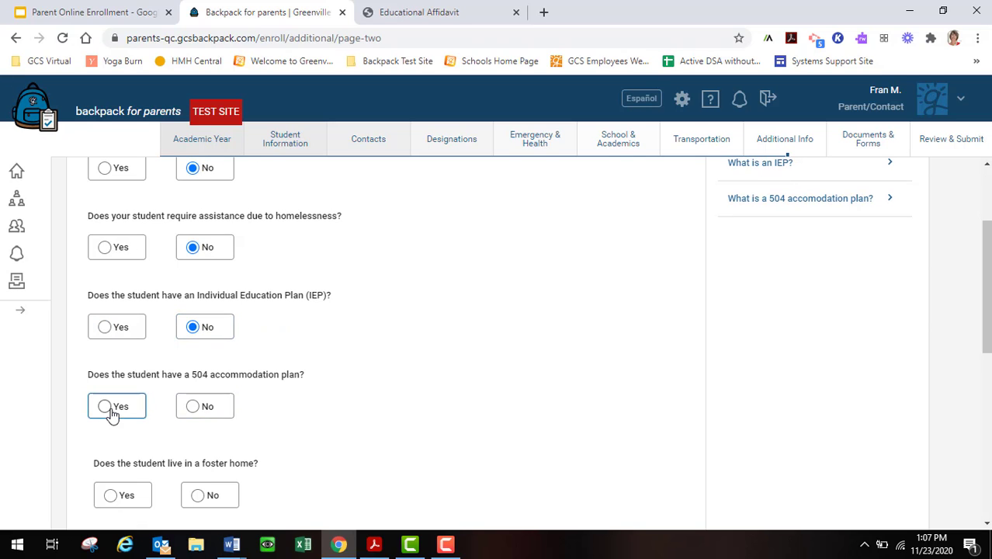
{"action": "left_click", "coordinate": [117, 413]}
{"action": "left_click", "coordinate": [194, 406]}
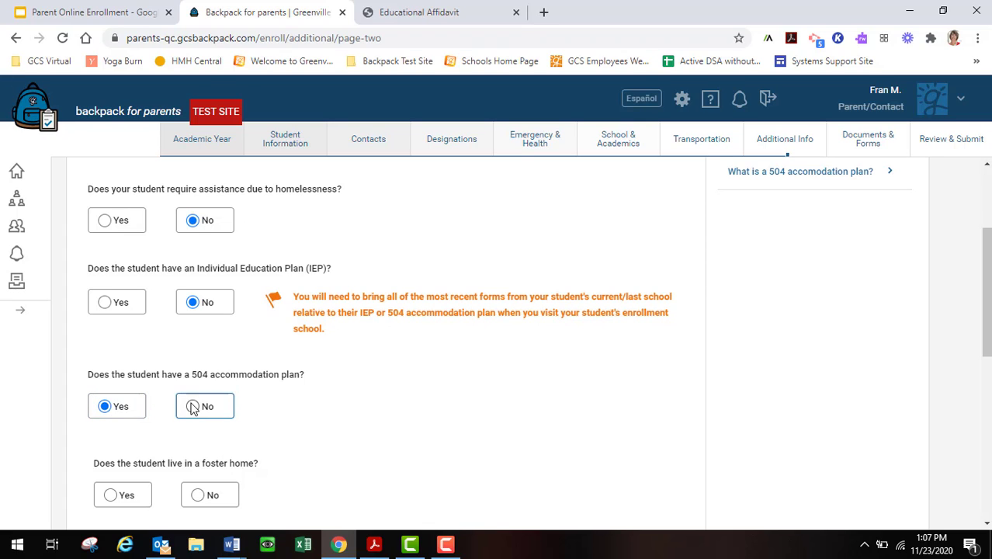
Answer No to living in a foster home and to living in a group home.
{"action": "scroll", "coordinate": [245, 432], "scroll_direction": "down", "scroll_amount": 2}
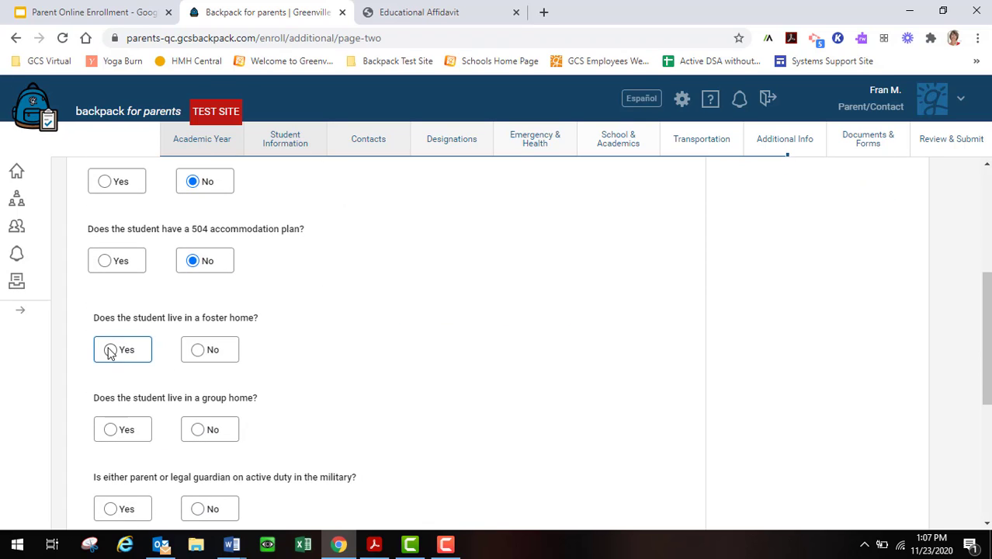
{"action": "left_click", "coordinate": [196, 349]}
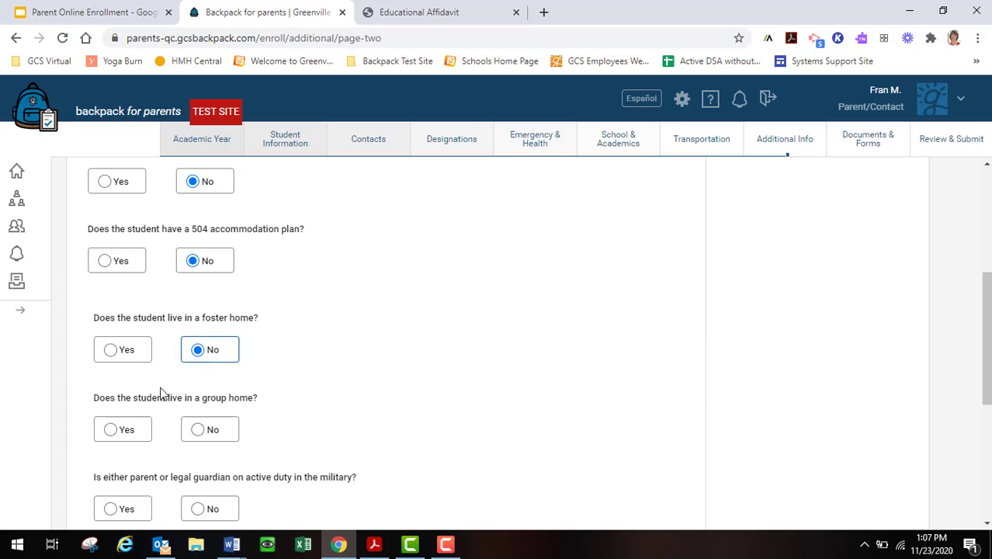
{"action": "left_click", "coordinate": [111, 429]}
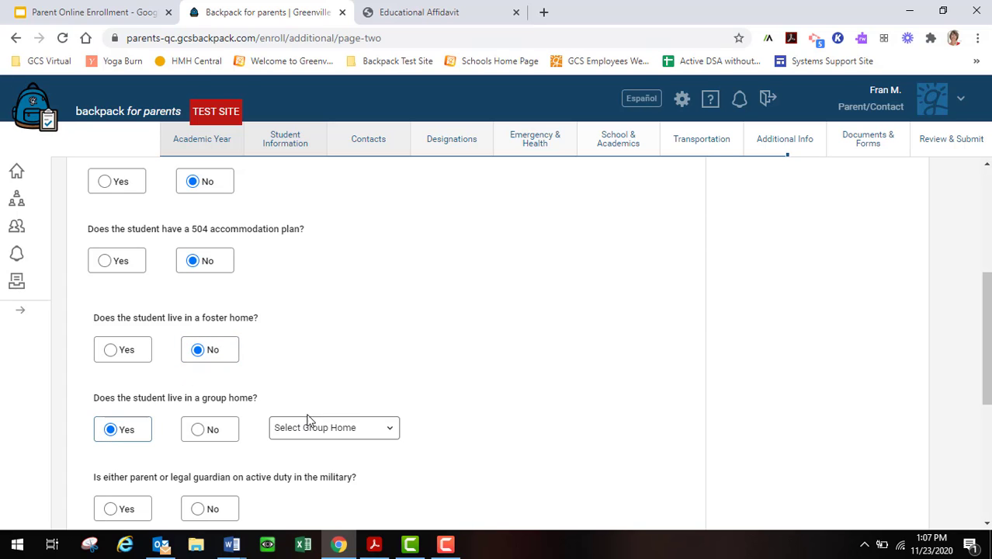
{"action": "left_click", "coordinate": [392, 428]}
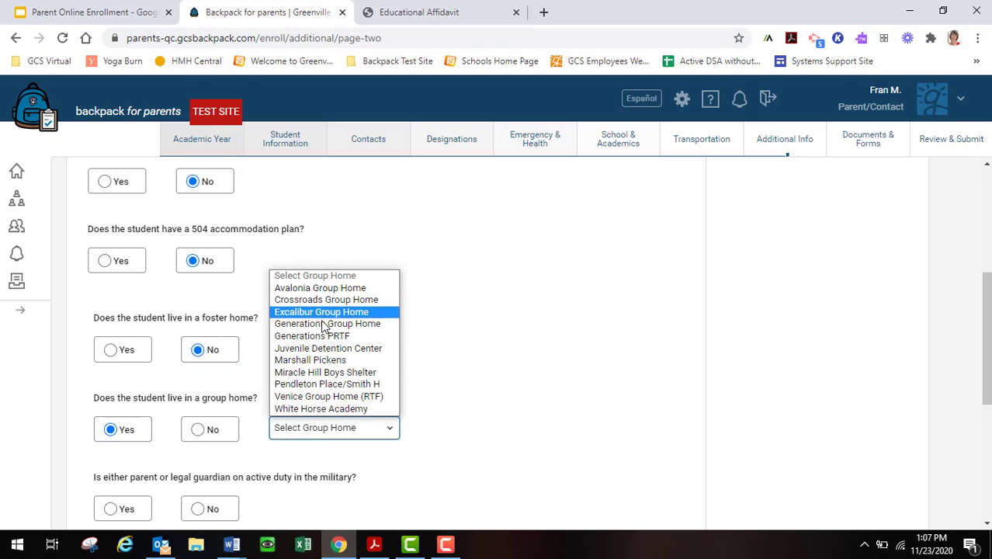
{"action": "left_click", "coordinate": [200, 433]}
Answer No to active military, reserves, federal property and migrant-worker questions, then save.
{"action": "scroll", "coordinate": [250, 434], "scroll_direction": "down", "scroll_amount": 1}
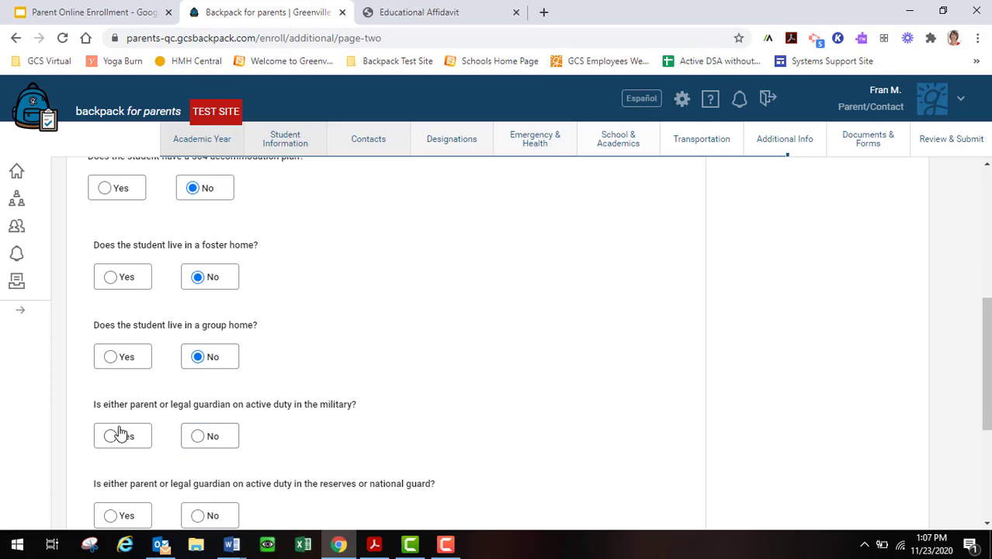
{"action": "left_click", "coordinate": [198, 437]}
{"action": "scroll", "coordinate": [245, 438], "scroll_direction": "down", "scroll_amount": 2}
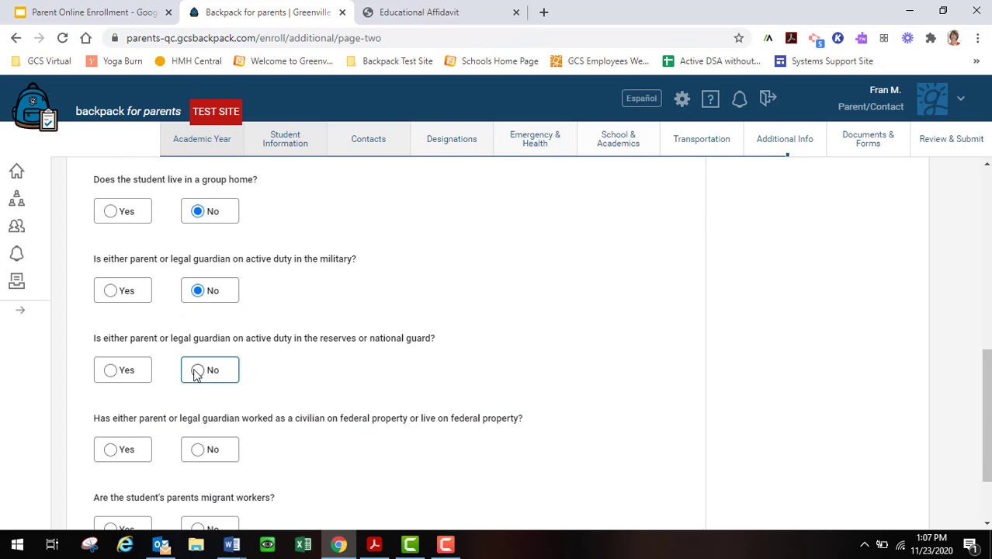
{"action": "left_click", "coordinate": [222, 375]}
{"action": "scroll", "coordinate": [233, 382], "scroll_direction": "down", "scroll_amount": 1}
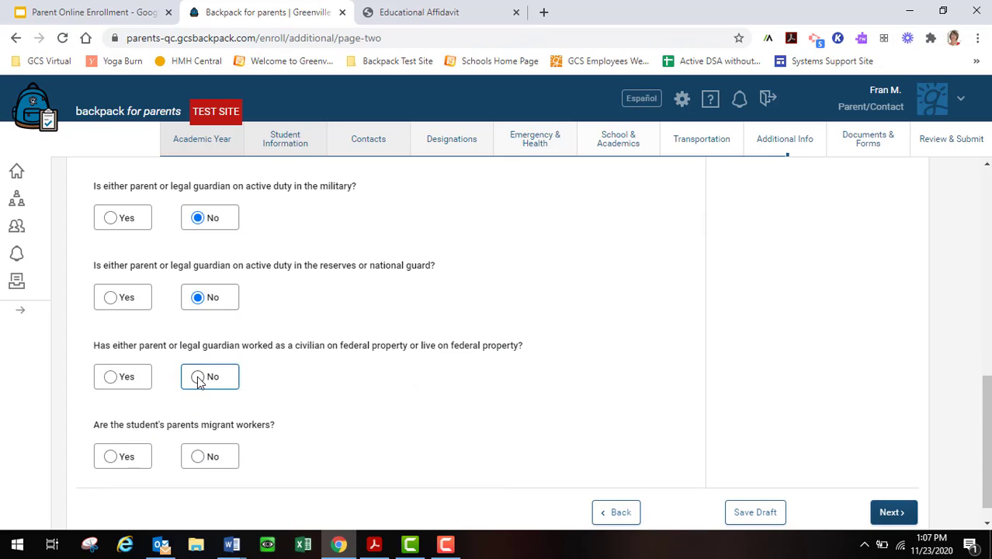
{"action": "left_click", "coordinate": [199, 379]}
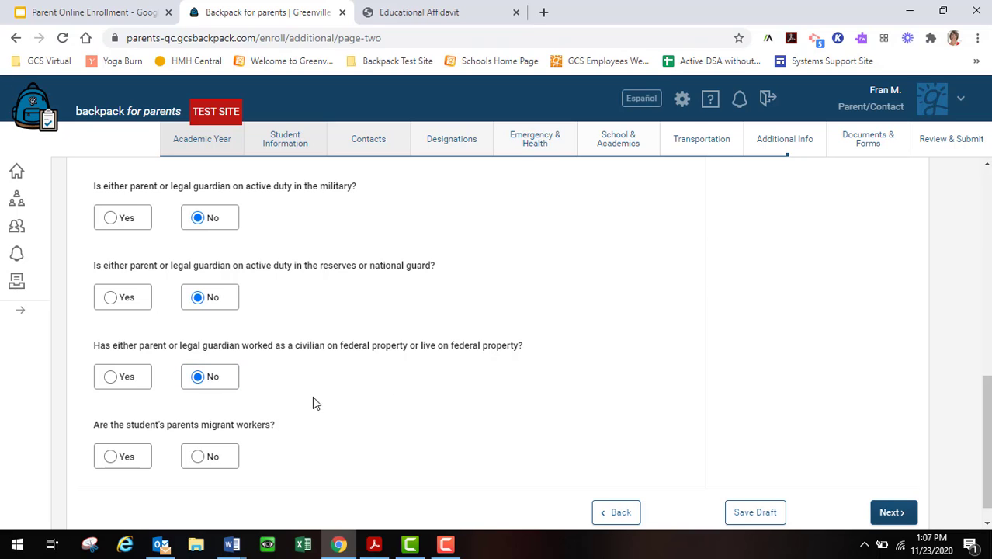
{"action": "left_click", "coordinate": [204, 460]}
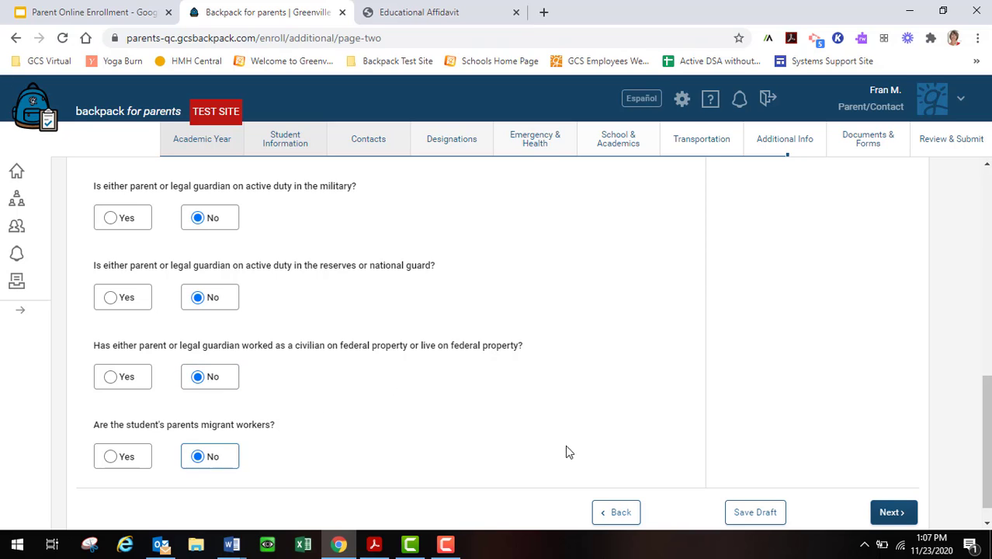
{"action": "left_click", "coordinate": [891, 515]}
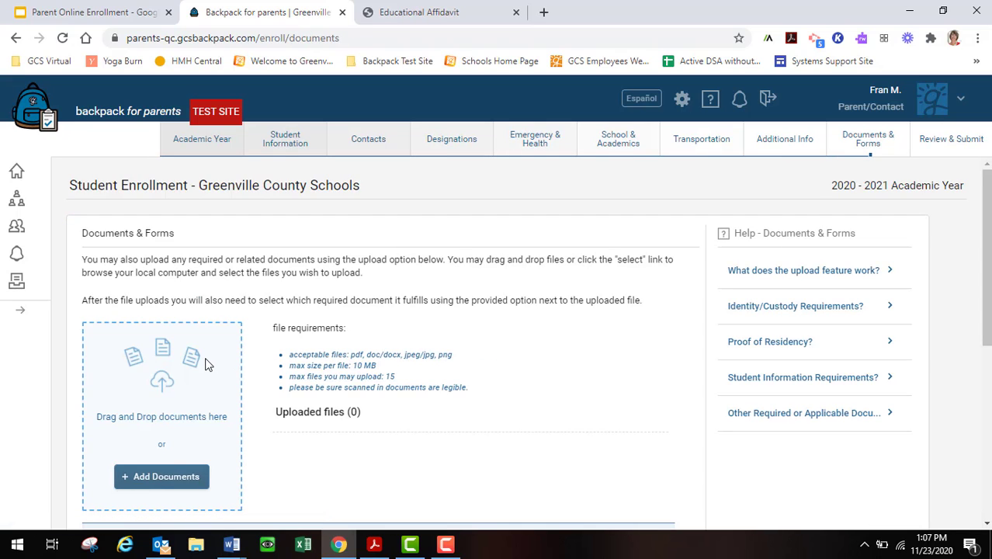
Upload FSBO5564.JPG from the student's photo folder under Pictures via Add Documents.
{"action": "left_click", "coordinate": [148, 481]}
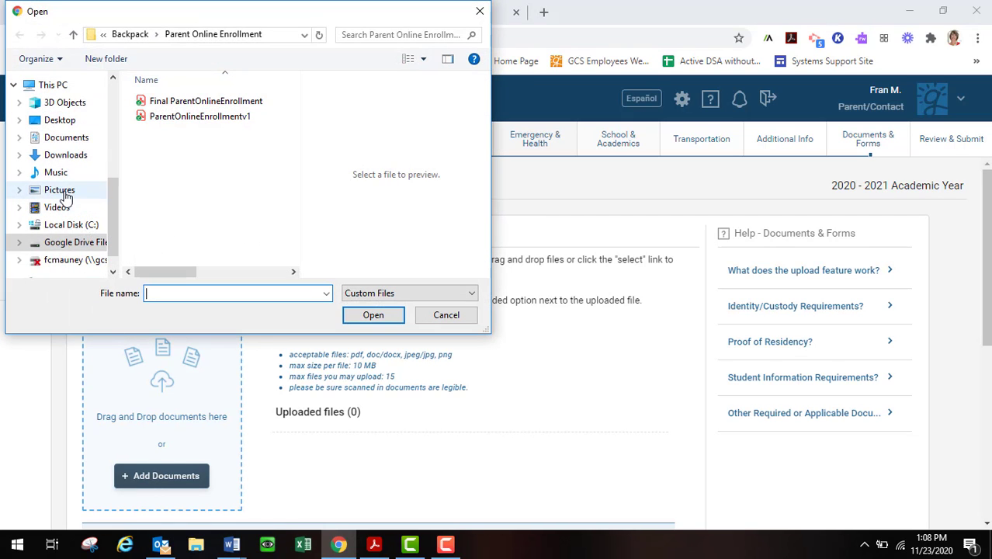
{"action": "left_click", "coordinate": [61, 191]}
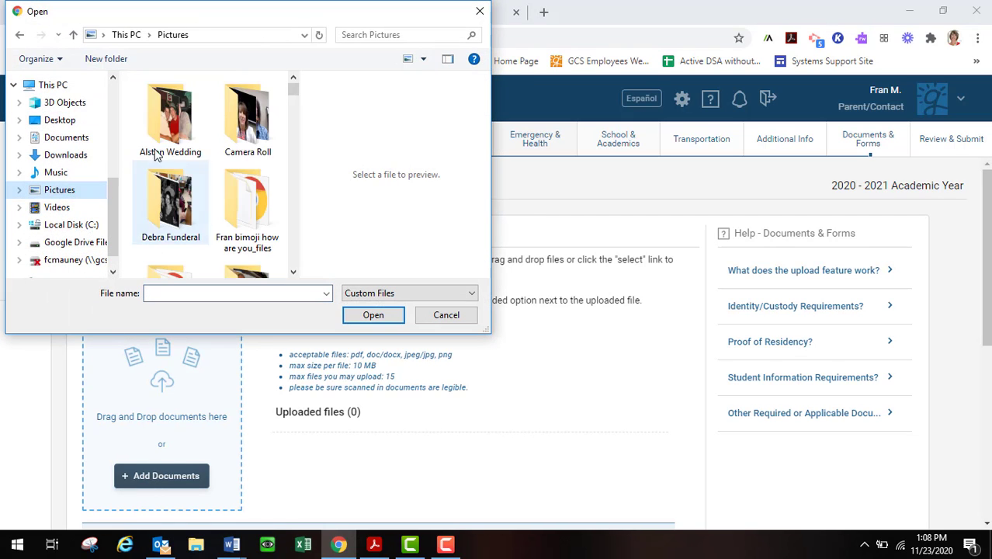
{"action": "double_click", "coordinate": [242, 131]}
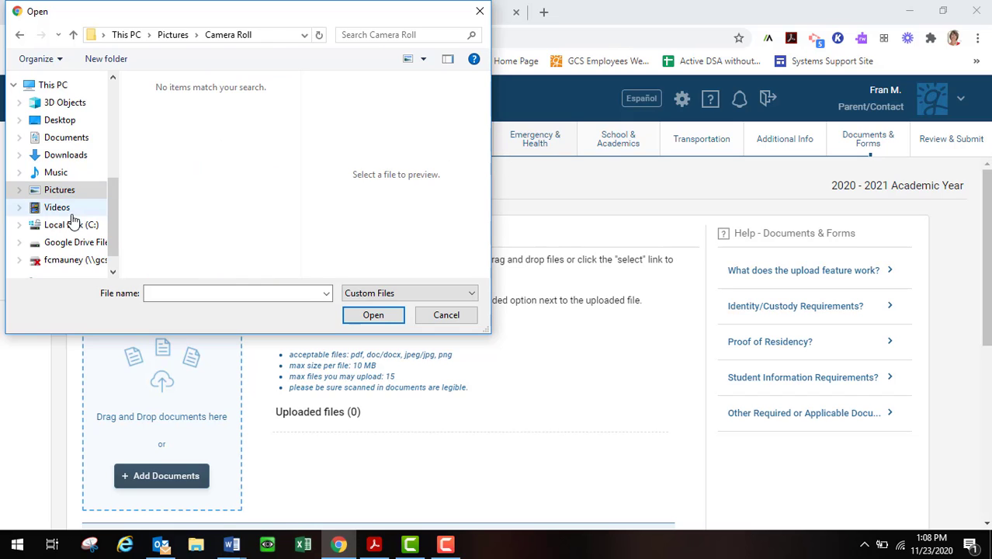
{"action": "left_click", "coordinate": [70, 190]}
{"action": "scroll", "coordinate": [183, 194], "scroll_direction": "down", "scroll_amount": 1}
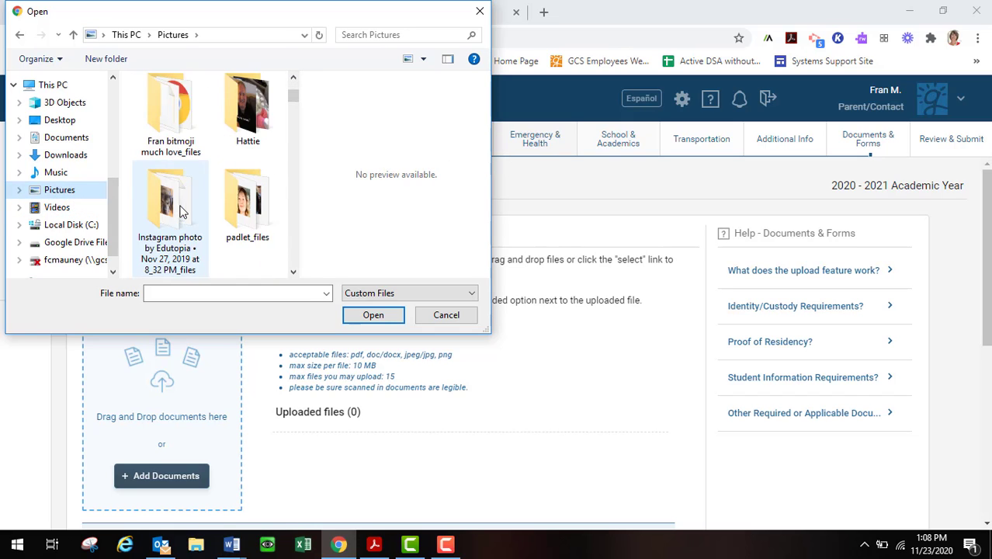
{"action": "double_click", "coordinate": [247, 134]}
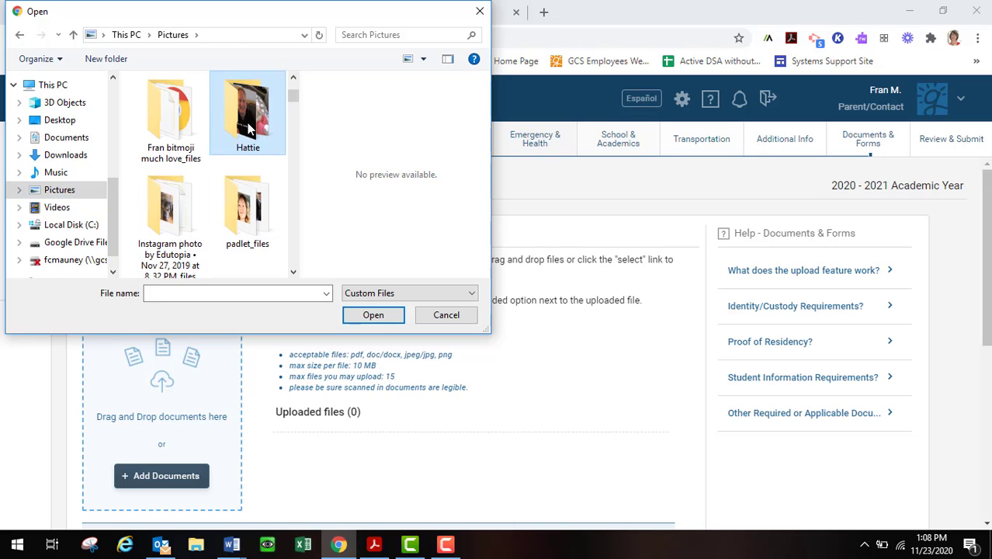
{"action": "left_click", "coordinate": [248, 128]}
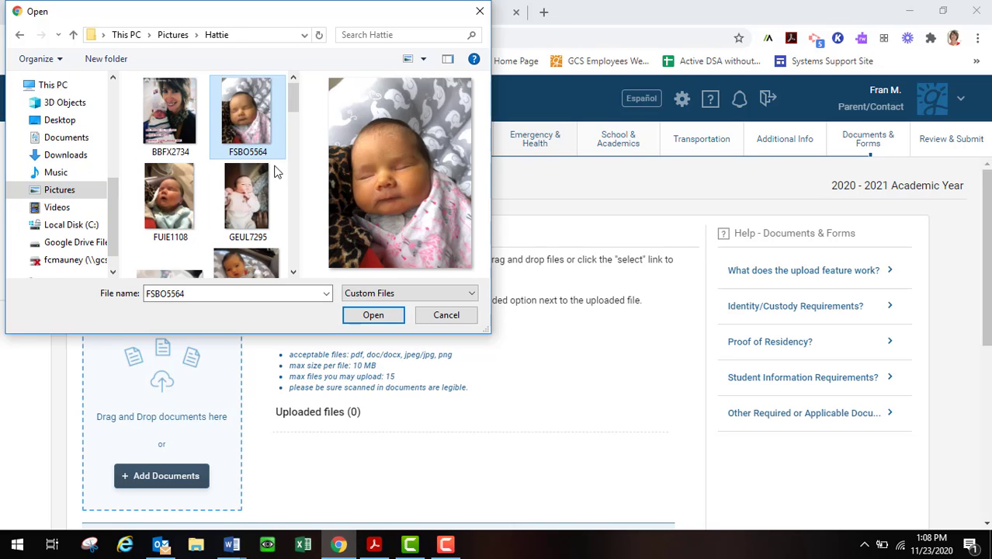
{"action": "left_click", "coordinate": [374, 315]}
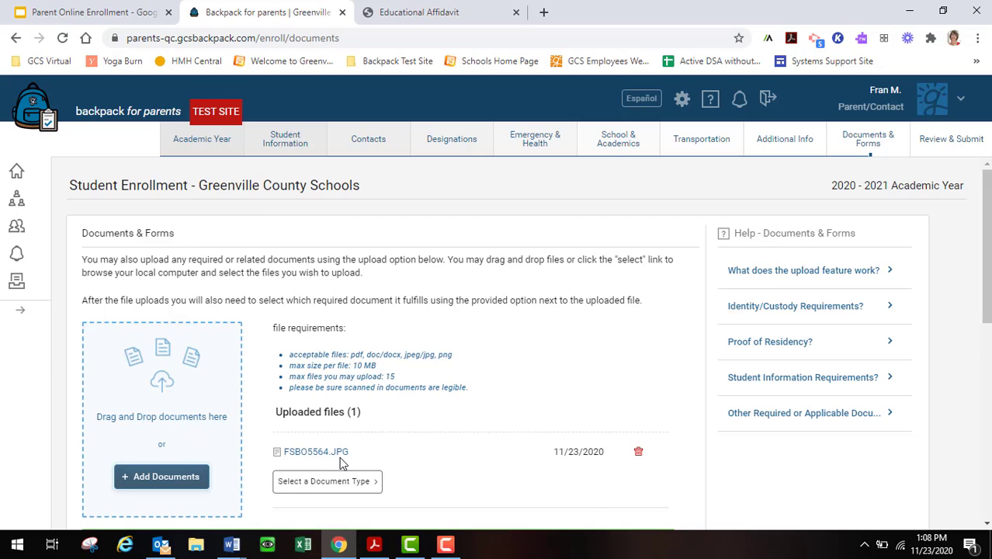
Set FSBO5564.JPG's document type to State/County issued birth certificate under Student Information.
{"action": "left_click", "coordinate": [376, 487]}
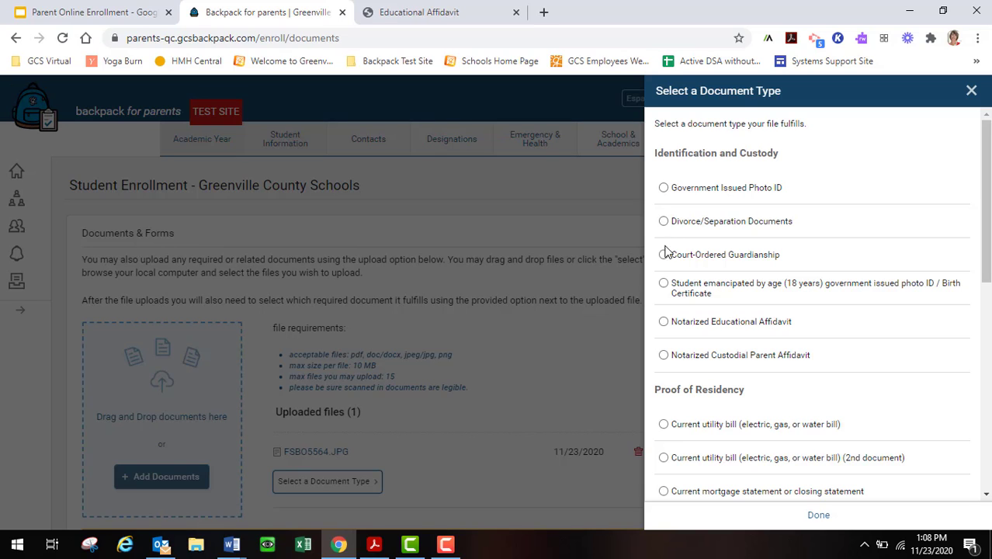
{"action": "scroll", "coordinate": [680, 396], "scroll_direction": "down", "scroll_amount": 1}
{"action": "scroll", "coordinate": [680, 399], "scroll_direction": "down", "scroll_amount": 1}
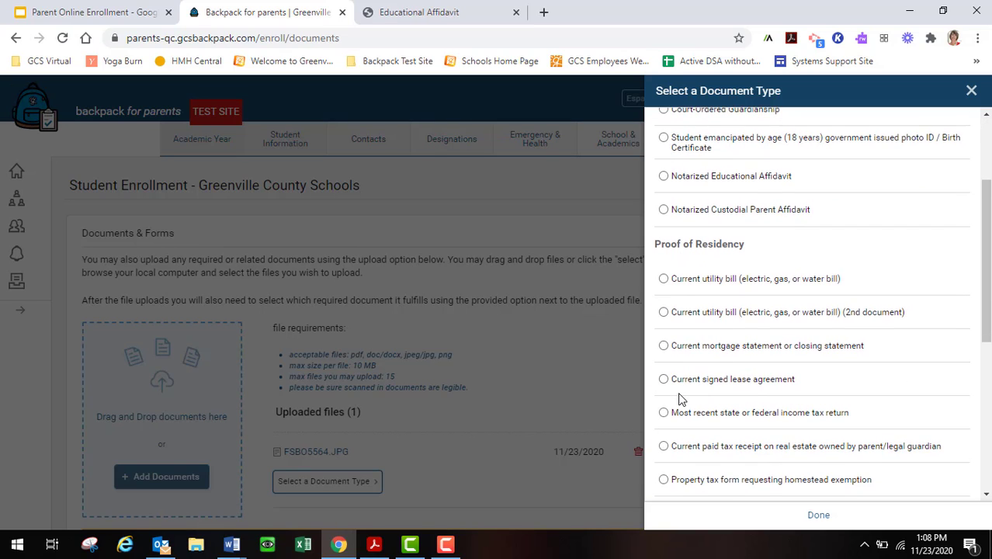
{"action": "scroll", "coordinate": [680, 398], "scroll_direction": "down", "scroll_amount": 2}
{"action": "scroll", "coordinate": [682, 398], "scroll_direction": "up", "scroll_amount": 4}
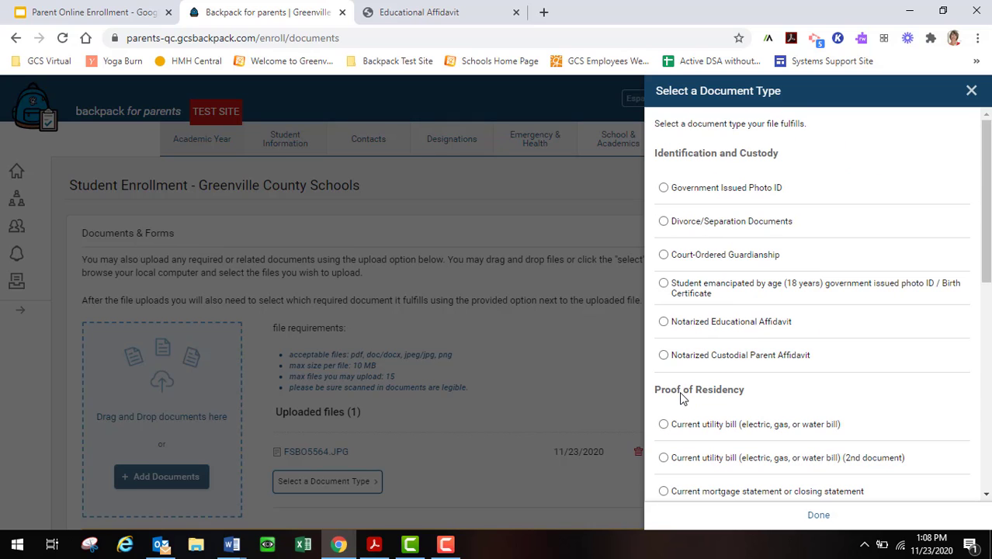
{"action": "scroll", "coordinate": [702, 275], "scroll_direction": "down", "scroll_amount": 1}
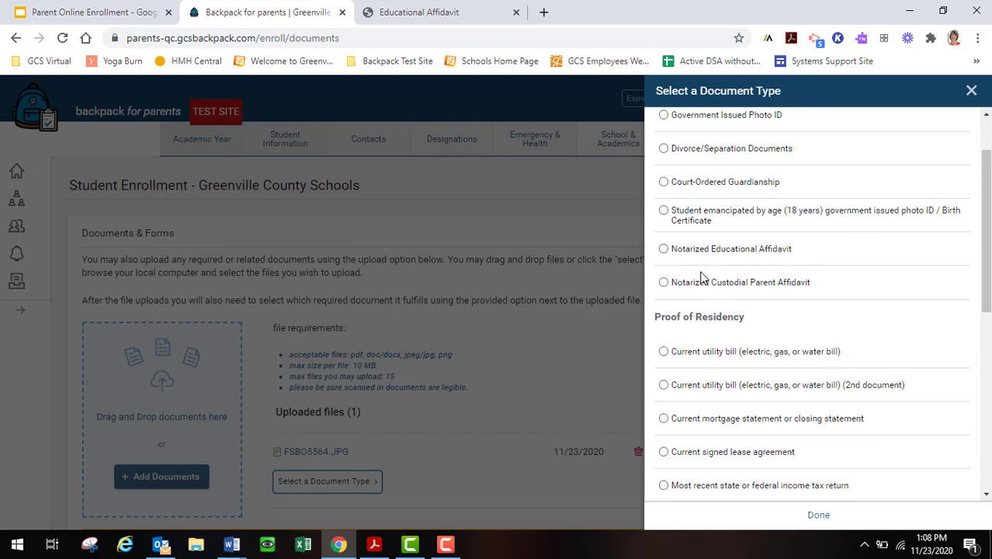
{"action": "scroll", "coordinate": [702, 275], "scroll_direction": "down", "scroll_amount": 4}
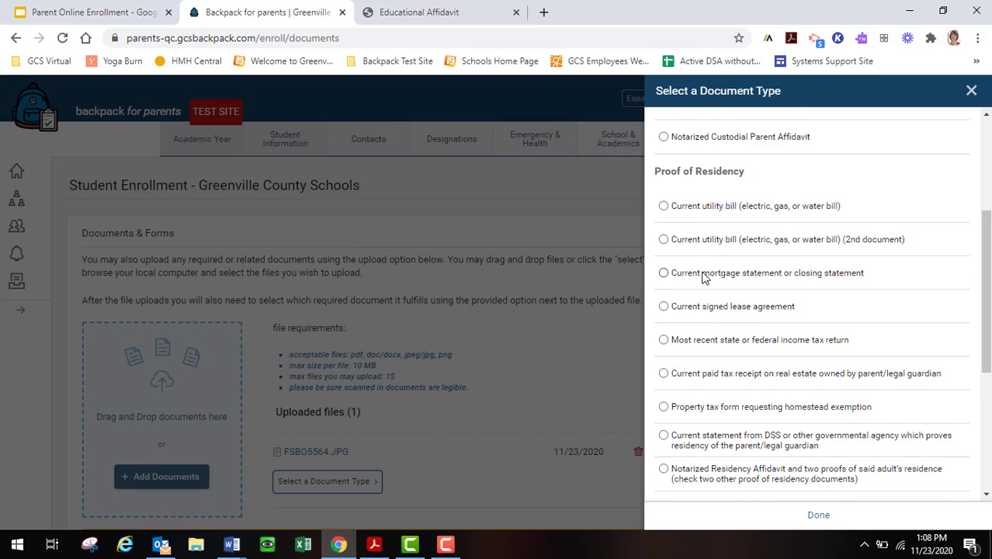
{"action": "scroll", "coordinate": [702, 277], "scroll_direction": "down", "scroll_amount": 2}
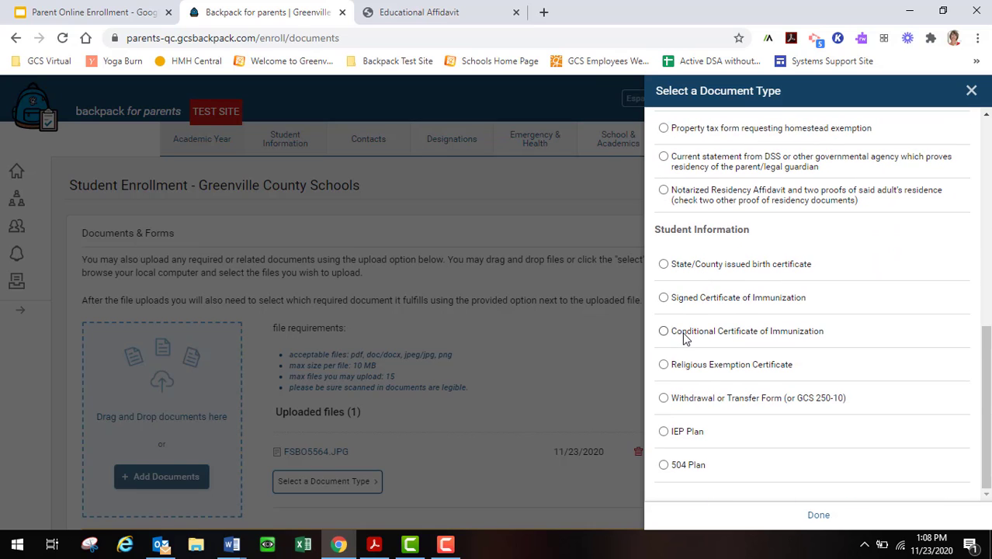
{"action": "left_click", "coordinate": [663, 264]}
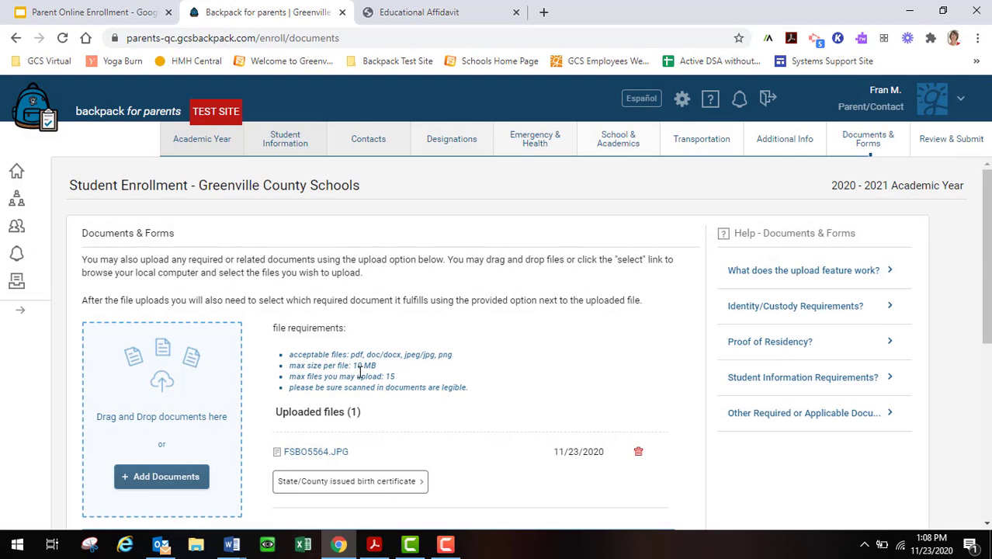
Move past the Download/Print Documents section and proceed to the Review & Submit step.
{"action": "scroll", "coordinate": [341, 387], "scroll_direction": "down", "scroll_amount": 1}
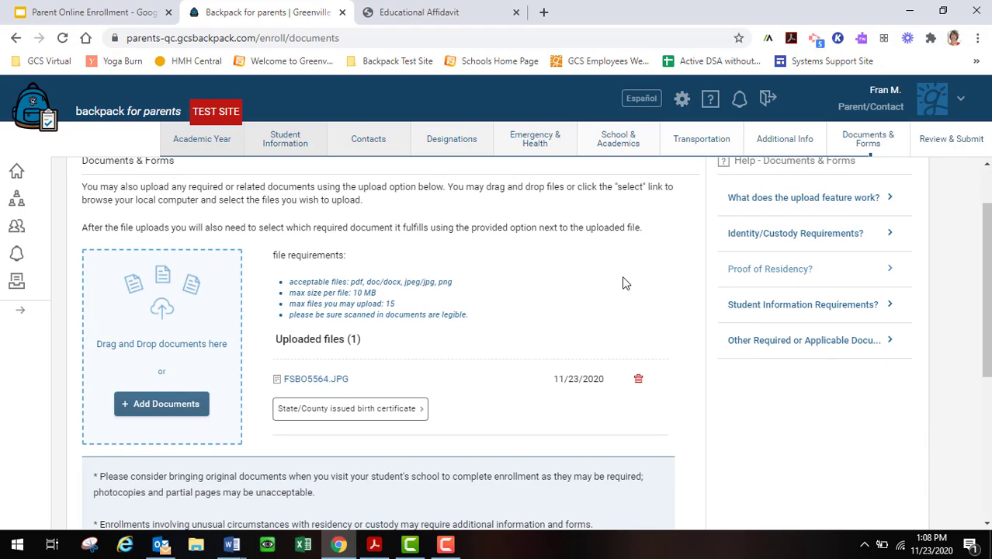
{"action": "scroll", "coordinate": [285, 377], "scroll_direction": "up", "scroll_amount": 1}
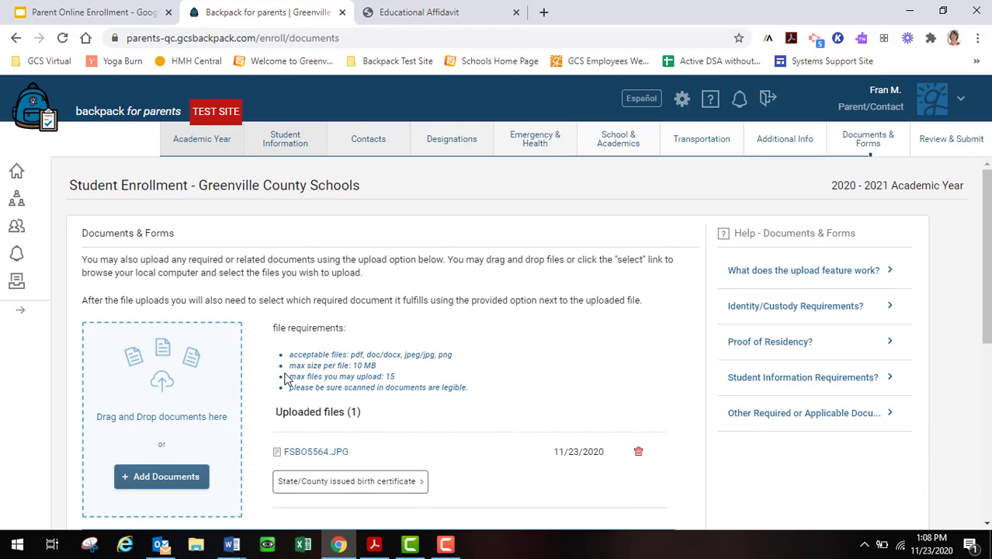
{"action": "scroll", "coordinate": [284, 380], "scroll_direction": "down", "scroll_amount": 1}
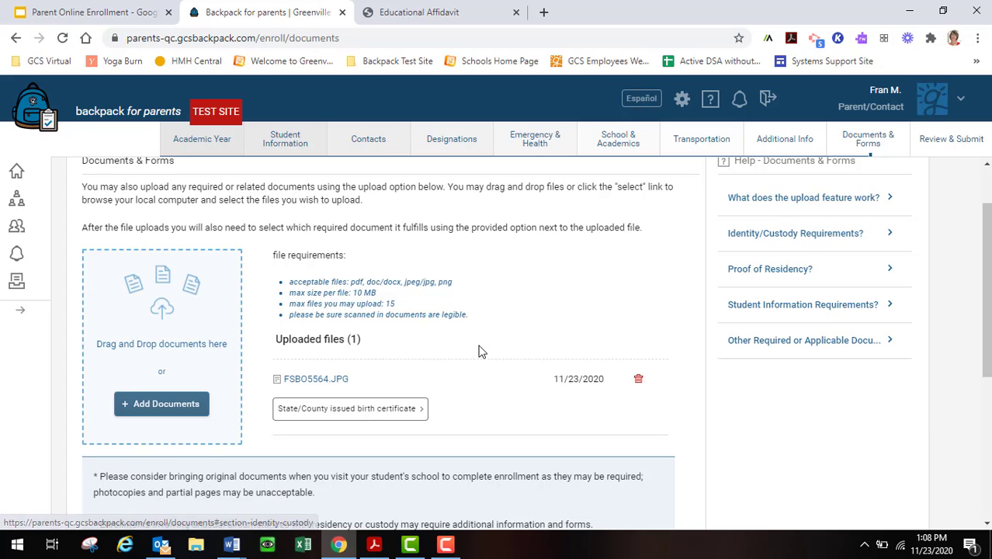
{"action": "scroll", "coordinate": [479, 349], "scroll_direction": "down", "scroll_amount": 3}
{"action": "scroll", "coordinate": [478, 349], "scroll_direction": "down", "scroll_amount": 1}
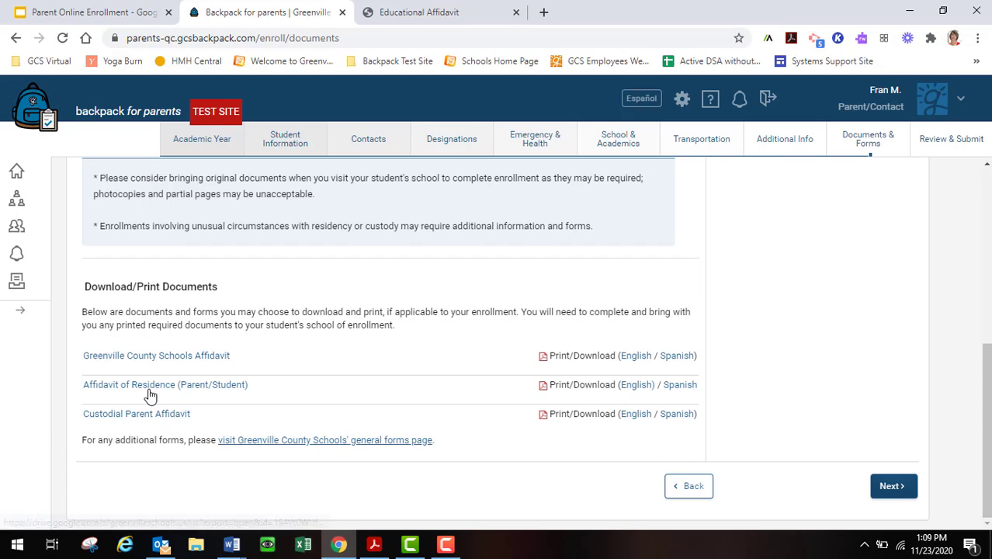
{"action": "left_click", "coordinate": [880, 489]}
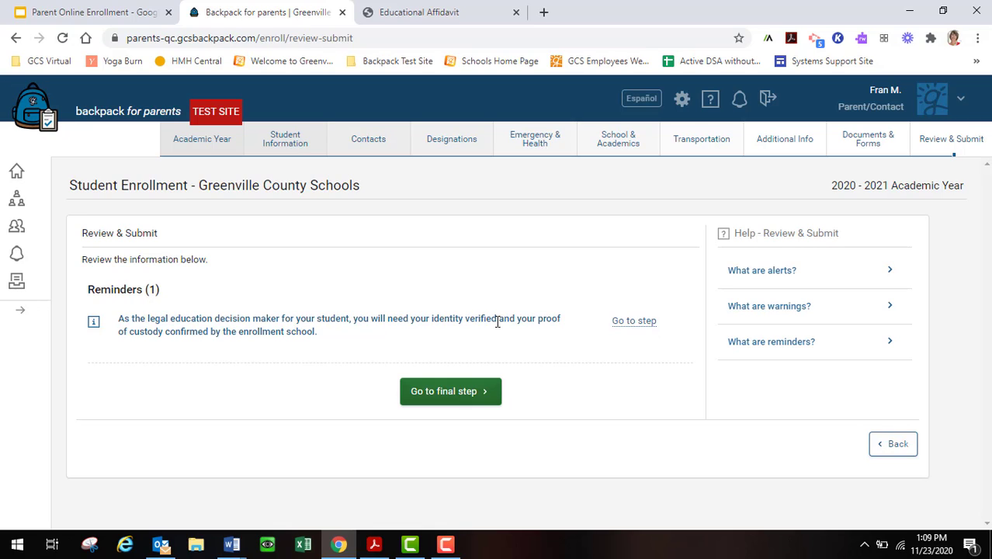
Go to the final step and tick the parent/guardian E-Signature agreement checkbox.
{"action": "left_click", "coordinate": [455, 394]}
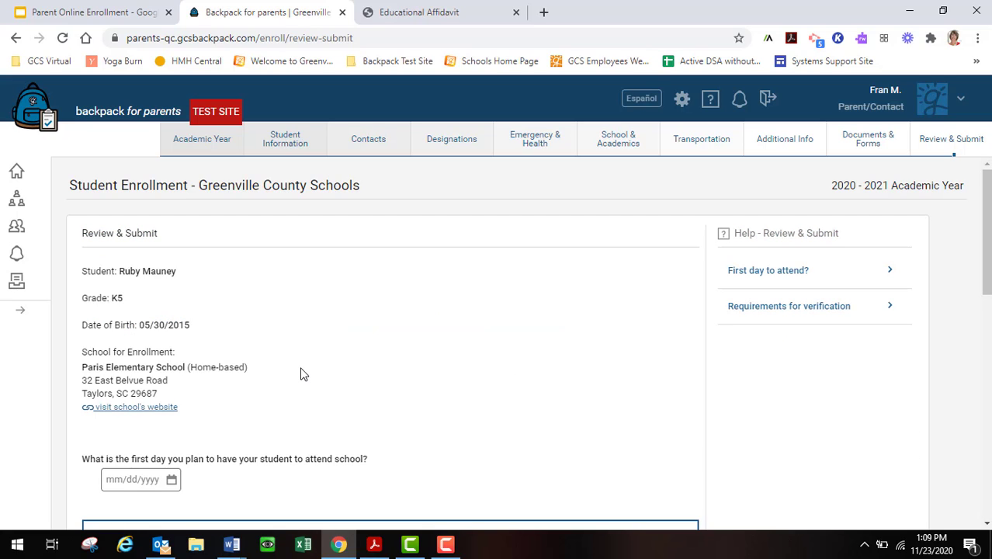
{"action": "scroll", "coordinate": [303, 374], "scroll_direction": "down", "scroll_amount": 1}
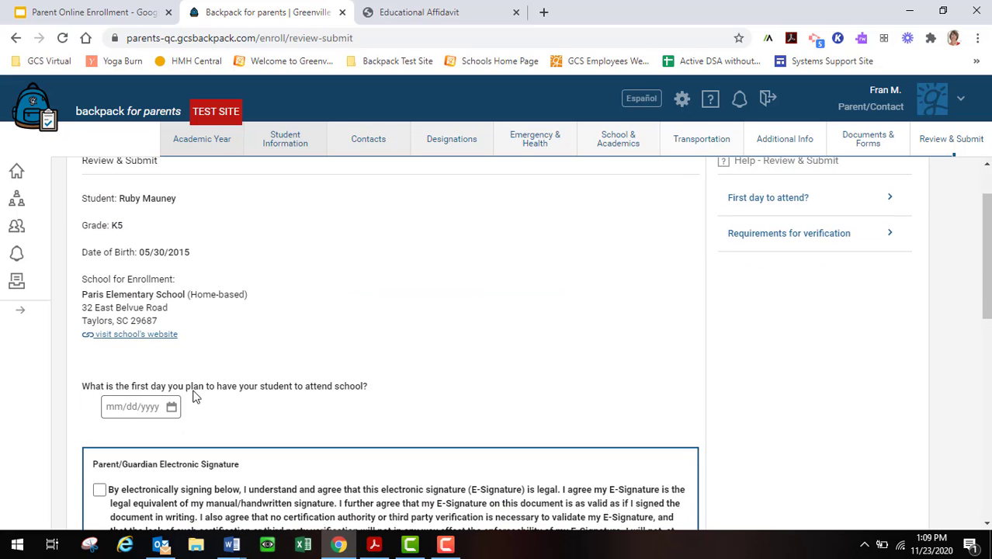
{"action": "left_click", "coordinate": [140, 408]}
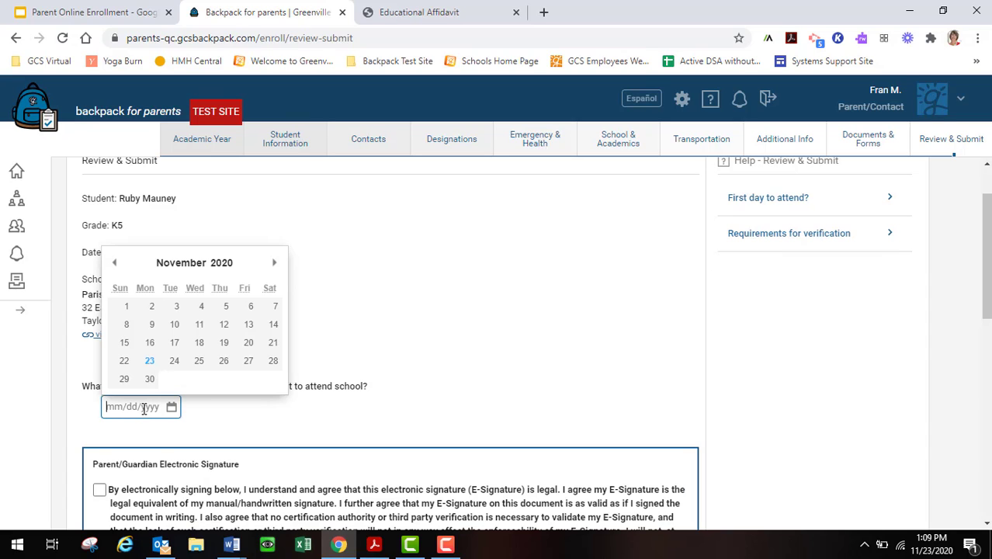
{"action": "left_click", "coordinate": [412, 362]}
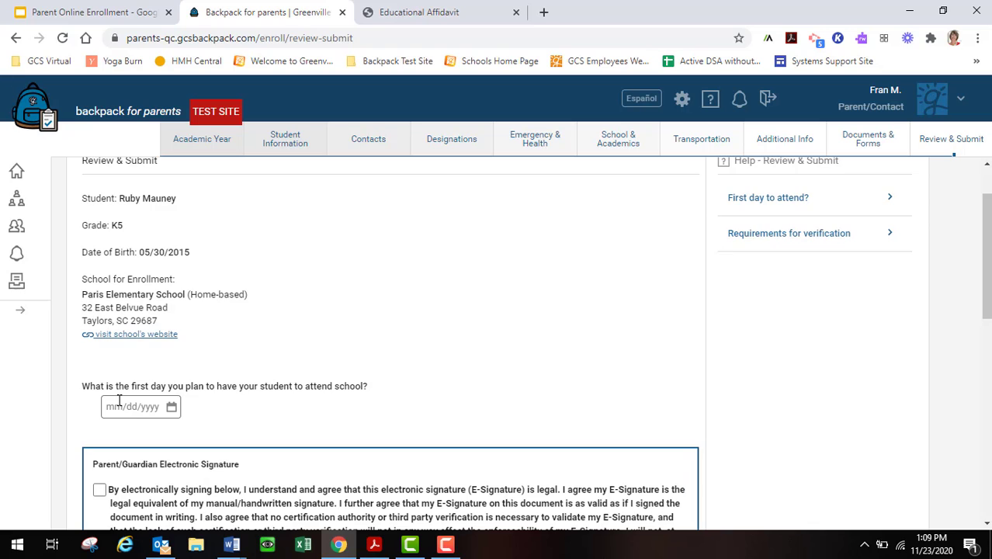
{"action": "scroll", "coordinate": [120, 400], "scroll_direction": "down", "scroll_amount": 1}
{"action": "scroll", "coordinate": [121, 398], "scroll_direction": "down", "scroll_amount": 1}
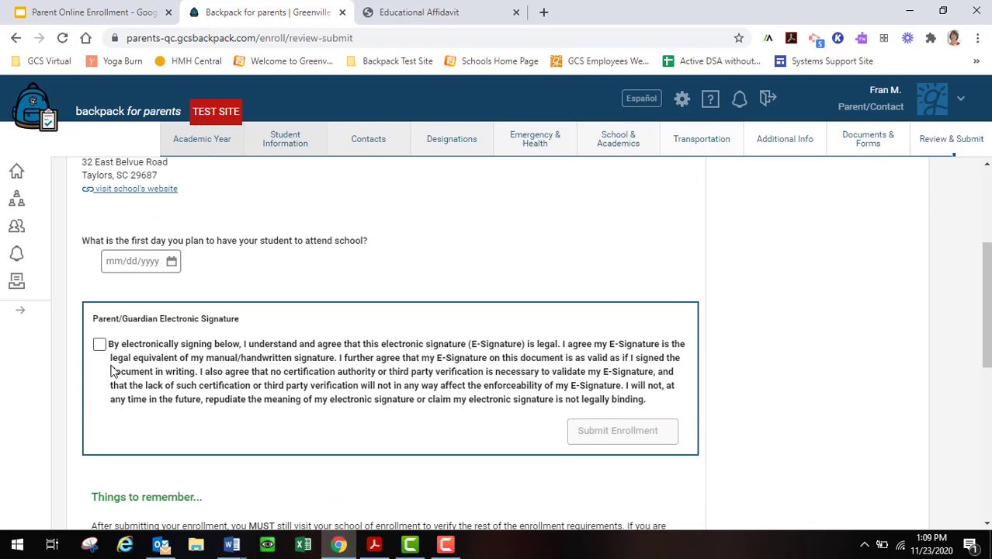
{"action": "left_click", "coordinate": [99, 344]}
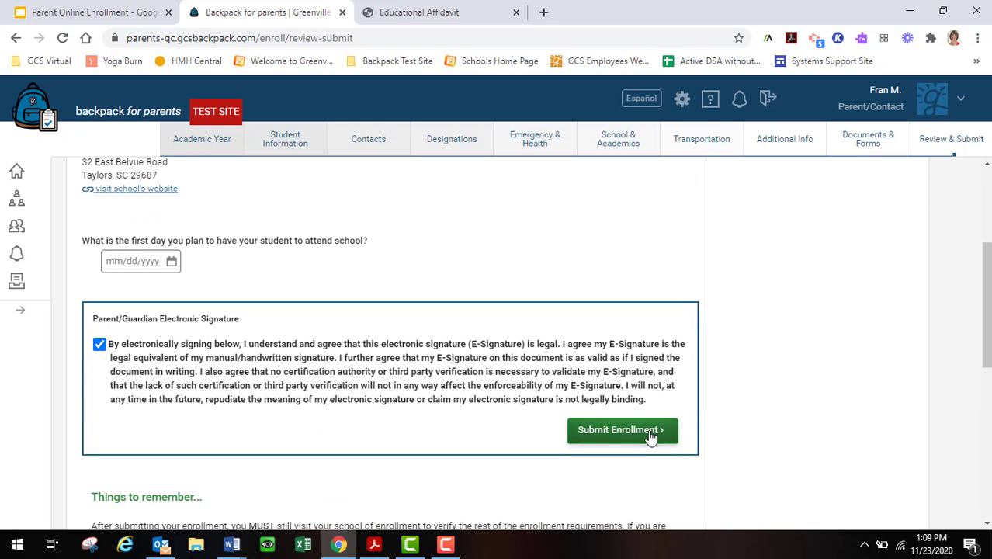
{"action": "scroll", "coordinate": [465, 458], "scroll_direction": "down", "scroll_amount": 2}
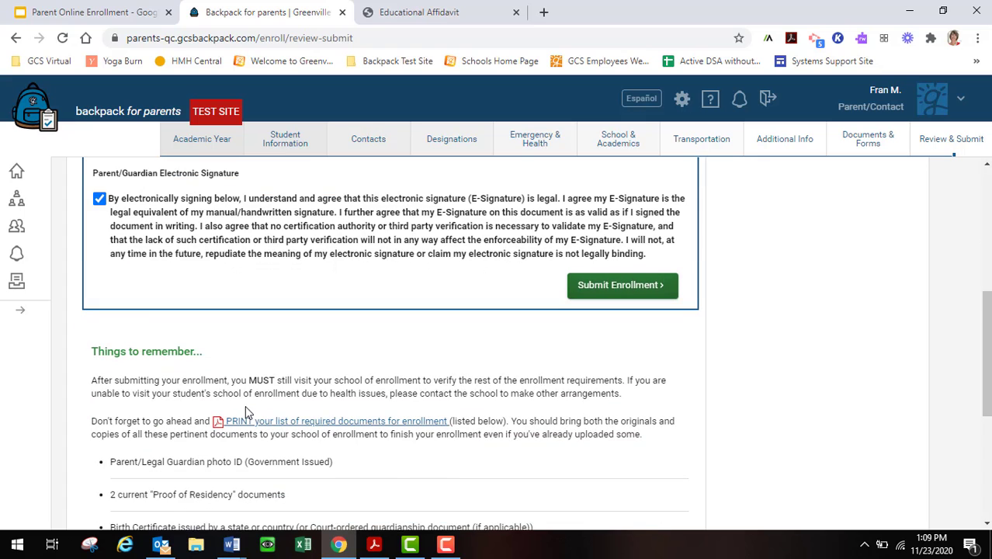
{"action": "scroll", "coordinate": [245, 405], "scroll_direction": "down", "scroll_amount": 1}
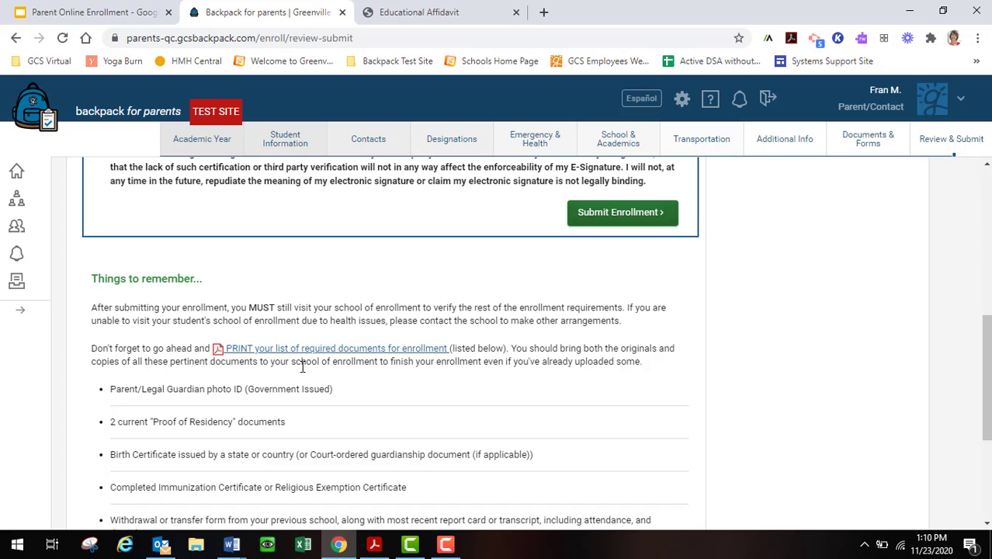
{"action": "scroll", "coordinate": [302, 369], "scroll_direction": "down", "scroll_amount": 1}
{"action": "scroll", "coordinate": [295, 377], "scroll_direction": "down", "scroll_amount": 1}
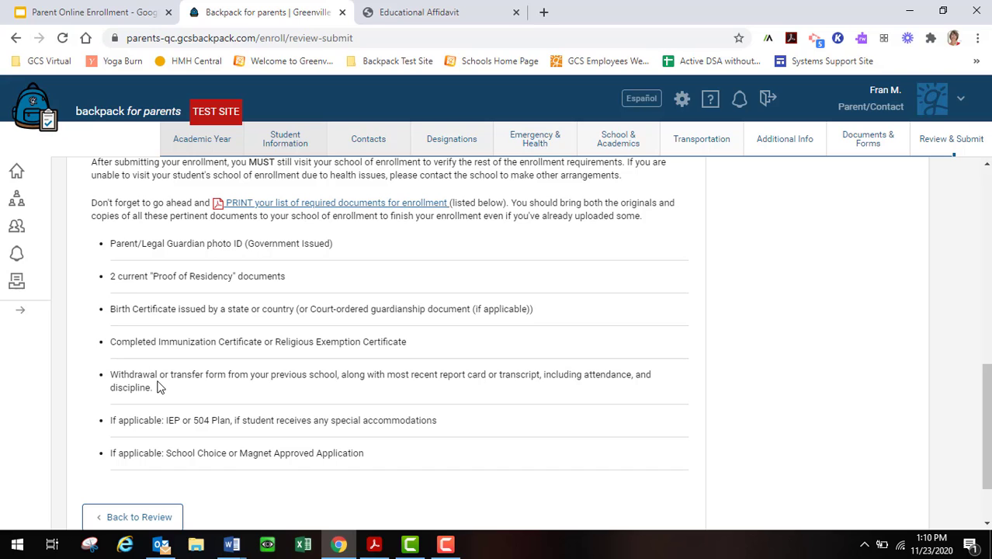
{"action": "scroll", "coordinate": [157, 385], "scroll_direction": "down", "scroll_amount": 2}
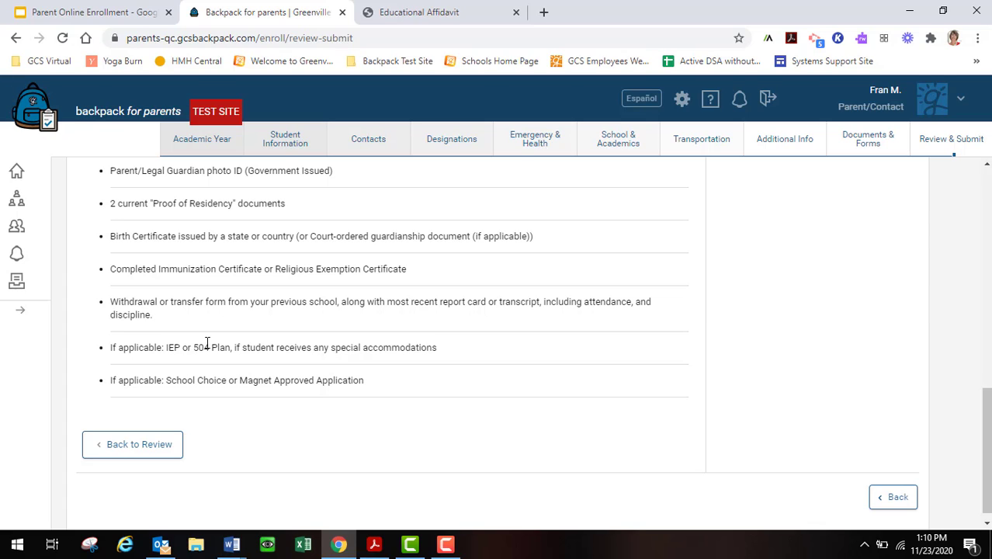
{"action": "scroll", "coordinate": [250, 346], "scroll_direction": "down", "scroll_amount": 1}
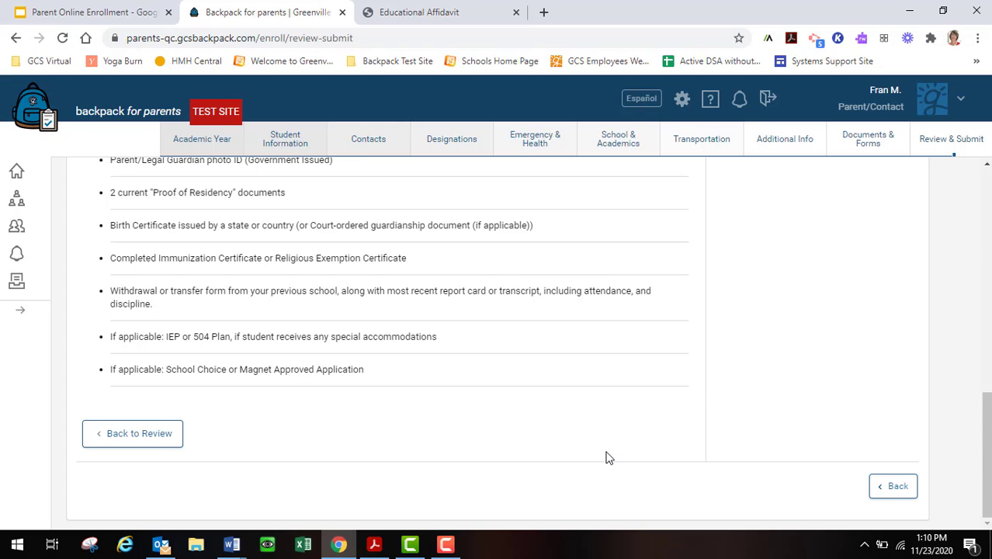
{"action": "scroll", "coordinate": [650, 450], "scroll_direction": "up", "scroll_amount": 6}
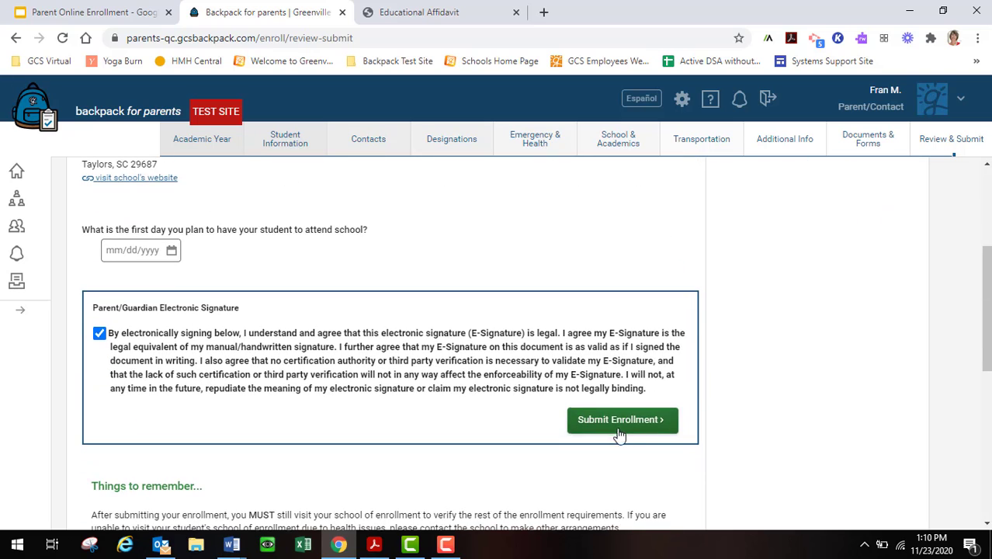
Attempt to submit the enrollment, then open and close the first-day date picker without choosing a date.
{"action": "left_click", "coordinate": [618, 429]}
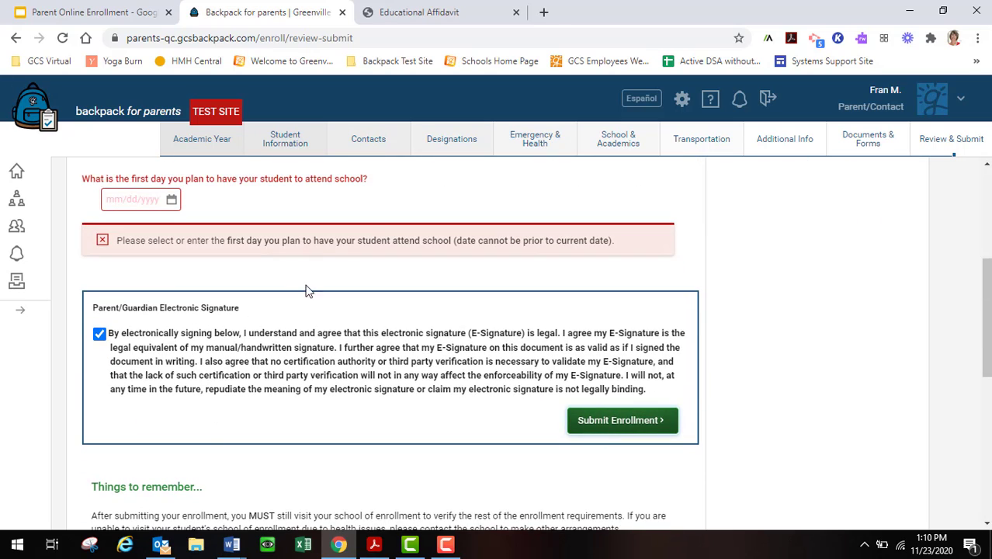
{"action": "left_click", "coordinate": [125, 196]}
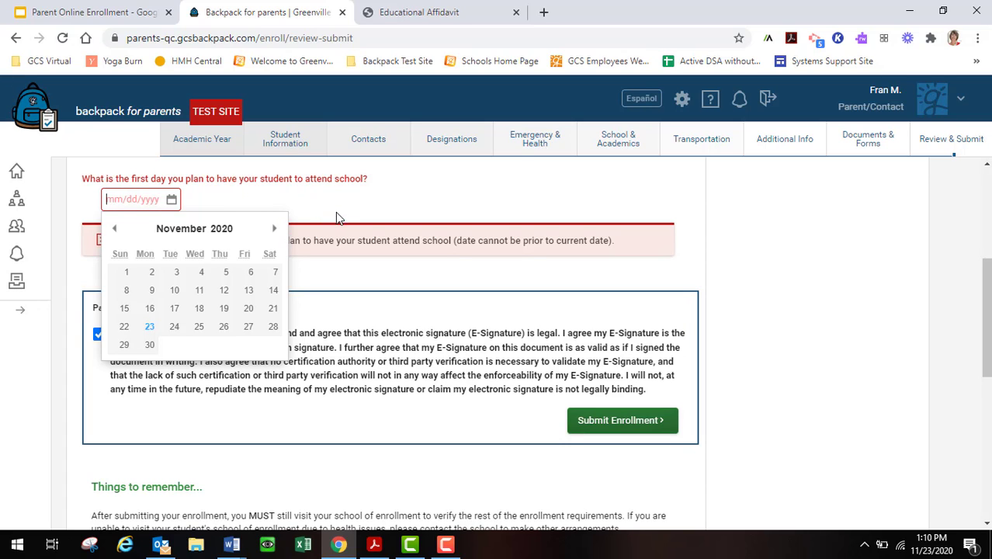
{"action": "scroll", "coordinate": [335, 212], "scroll_direction": "up", "scroll_amount": 3}
{"action": "left_click", "coordinate": [363, 231]}
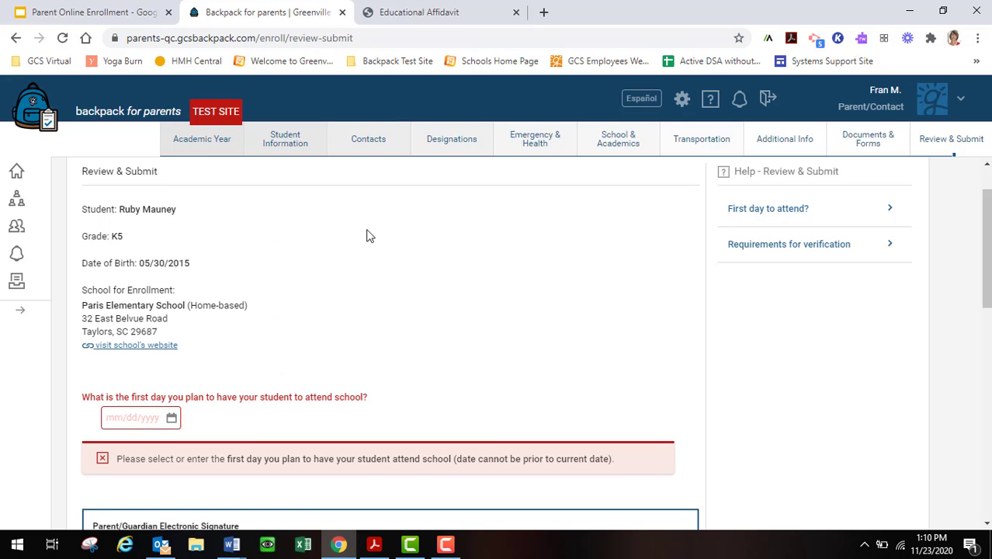
Scroll through the Review & Submit page and bring the Camtasia recorder window forward.
{"action": "scroll", "coordinate": [335, 292], "scroll_direction": "down", "scroll_amount": 3}
{"action": "scroll", "coordinate": [336, 293], "scroll_direction": "down", "scroll_amount": 2}
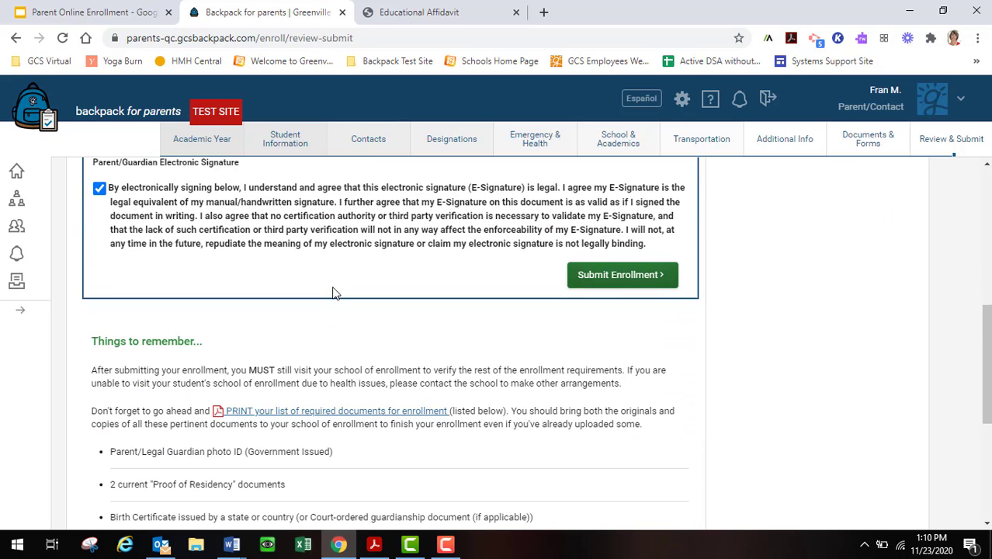
{"action": "scroll", "coordinate": [335, 294], "scroll_direction": "down", "scroll_amount": 3}
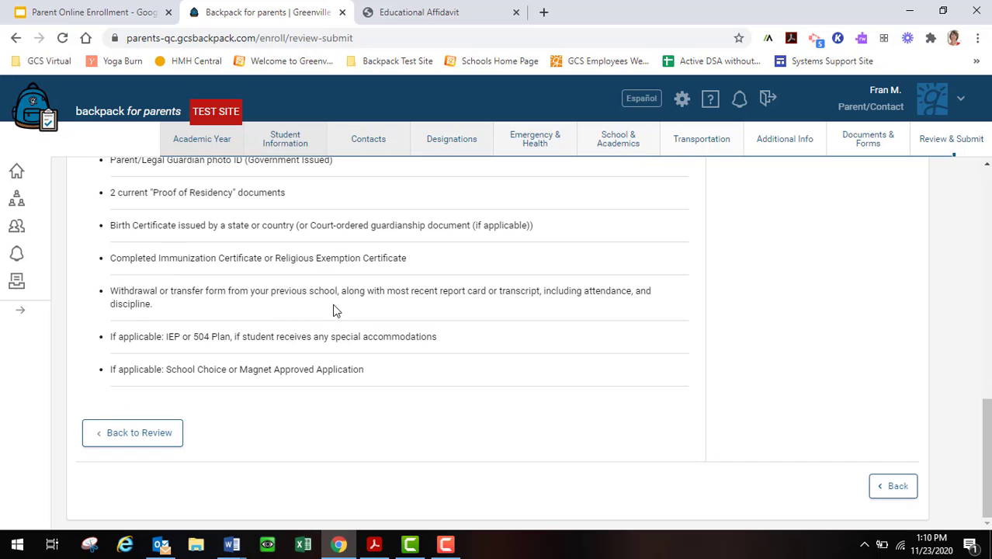
{"action": "scroll", "coordinate": [333, 307], "scroll_direction": "up", "scroll_amount": 5}
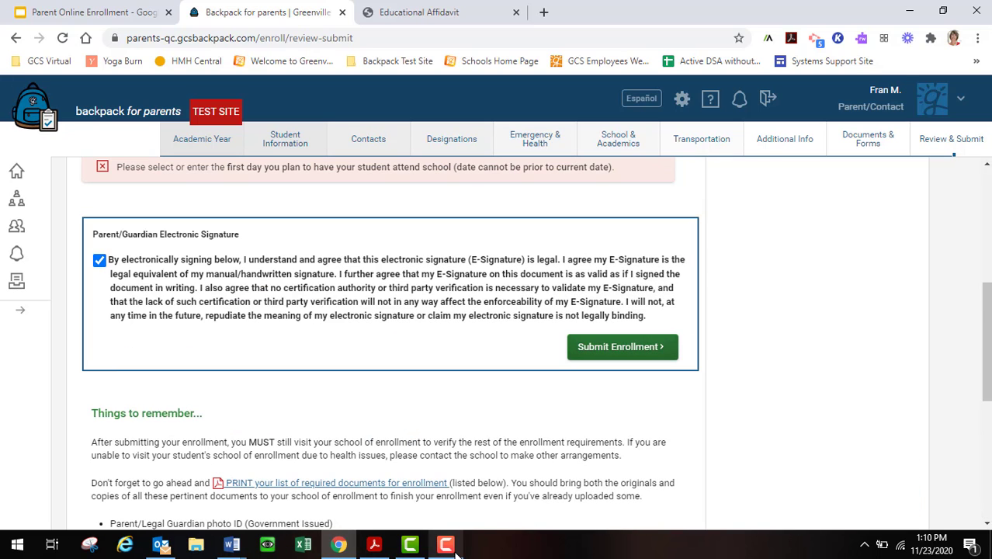
{"action": "left_click", "coordinate": [411, 548]}
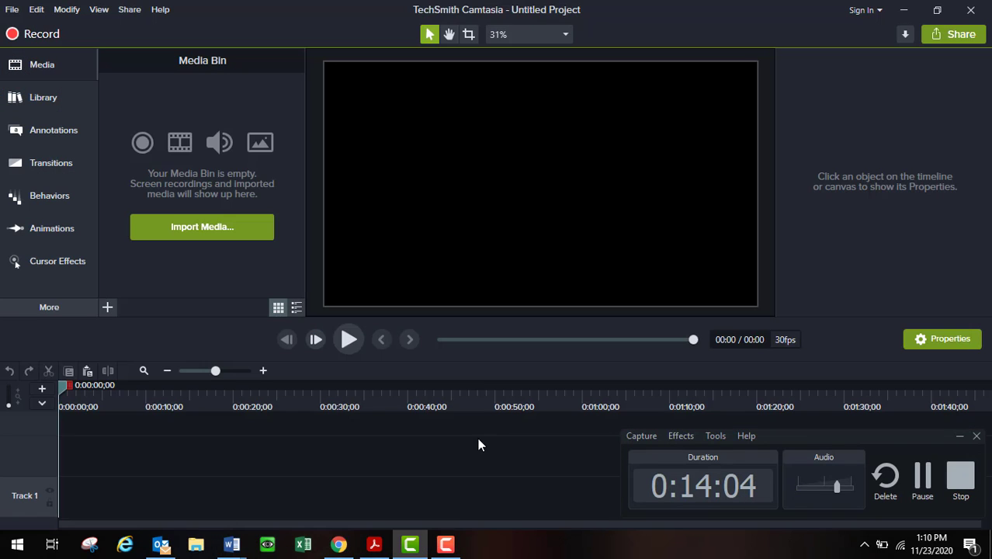